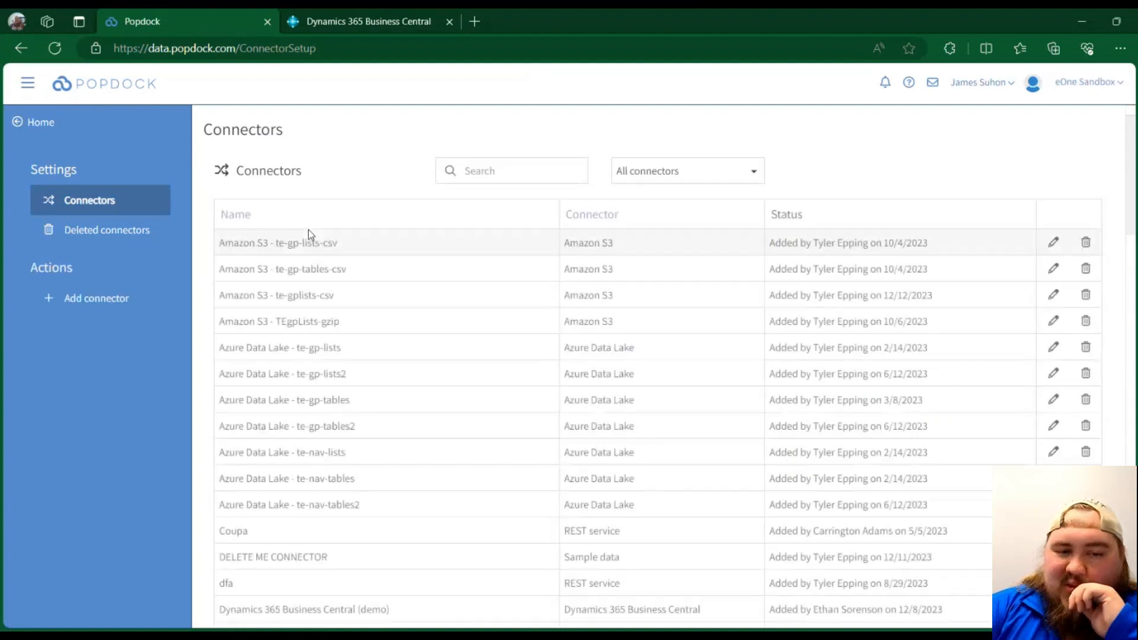
# - Open the connection settings of the Dynamics 365 Business Central Sandbox 2.0 connector and choose Login online as the connection type
pyautogui.scroll(-5, 417, 344)
pyautogui.scroll(-4, 483, 334)
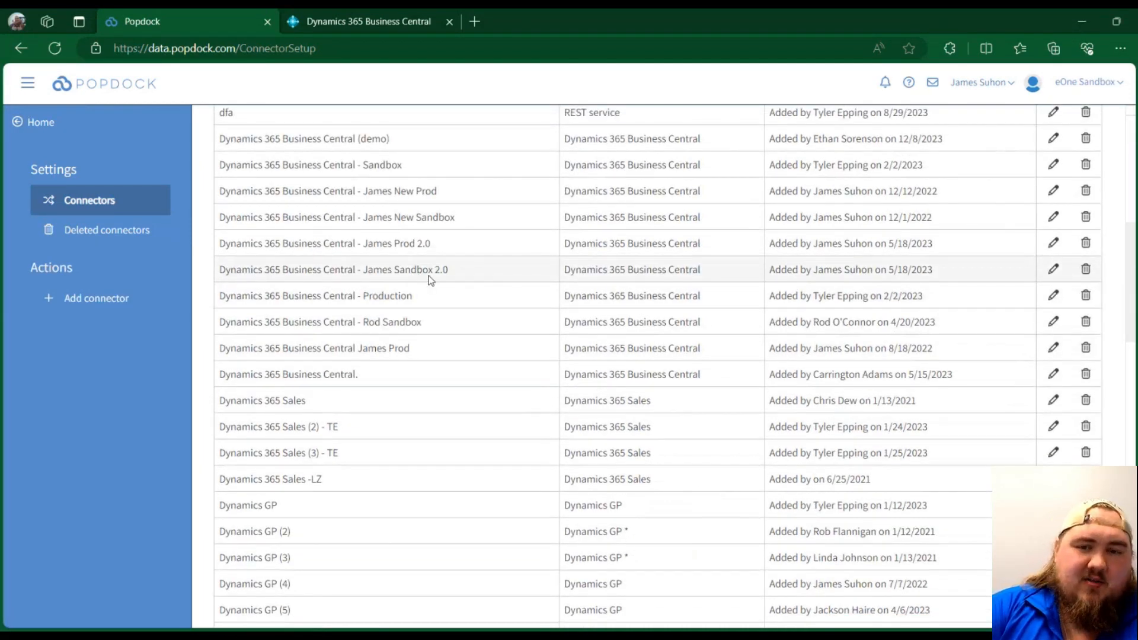
pyautogui.click(1051, 271)
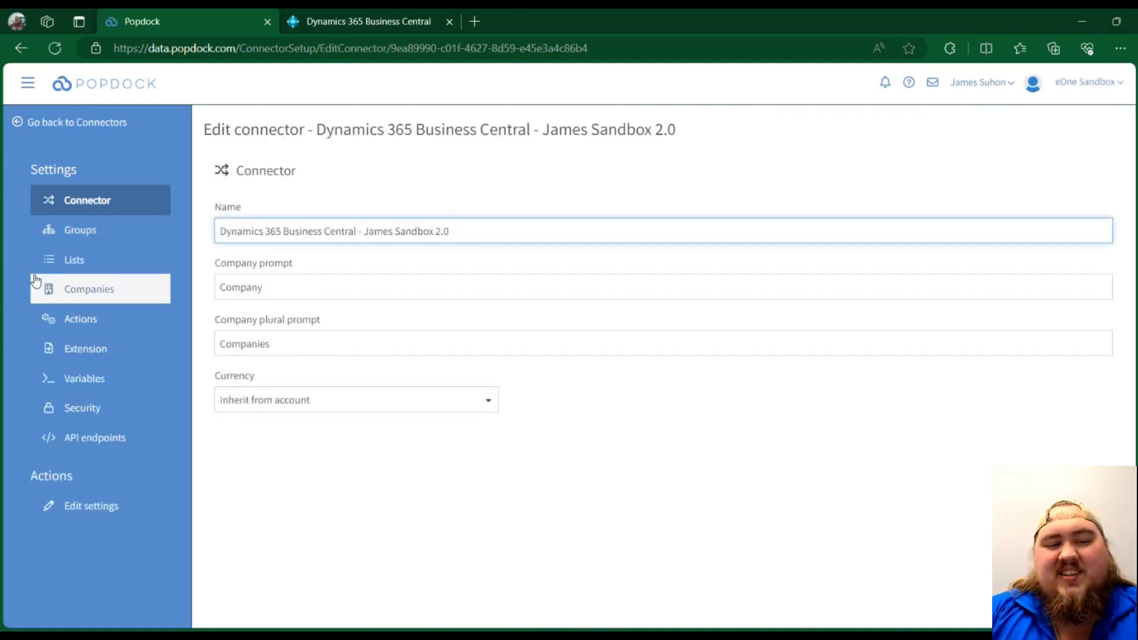
pyautogui.click(112, 506)
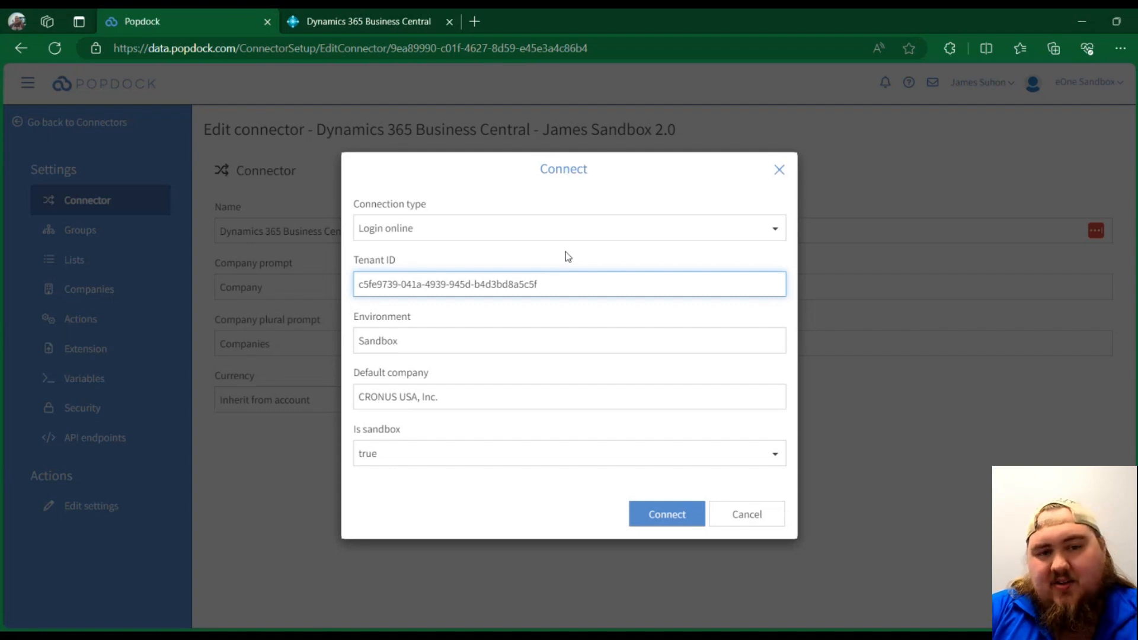
pyautogui.click(558, 234)
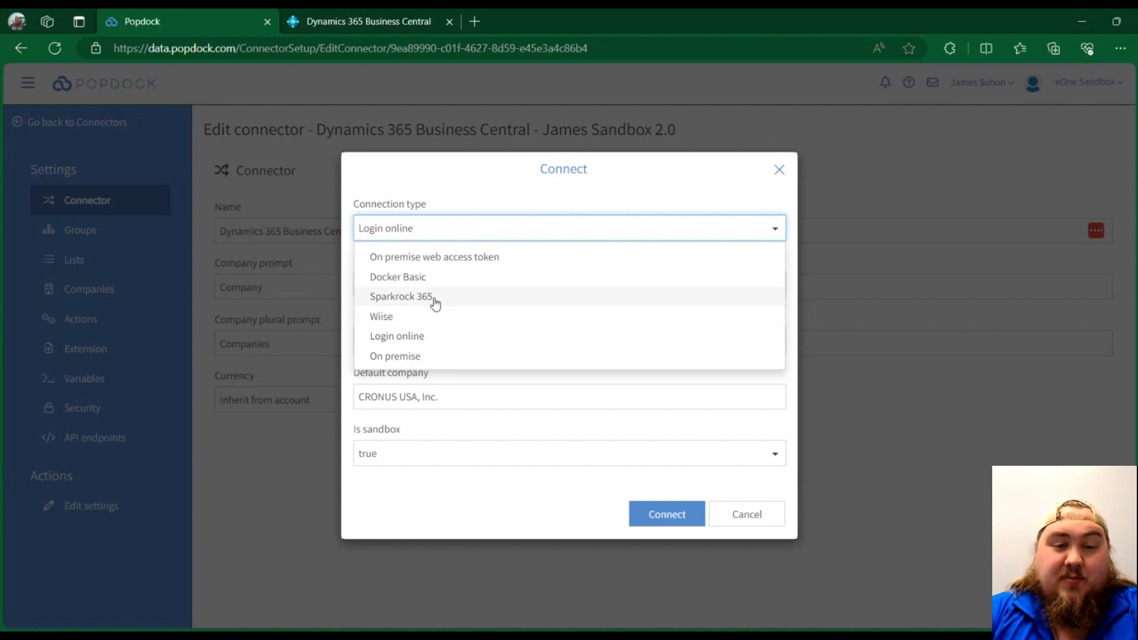
pyautogui.click(412, 336)
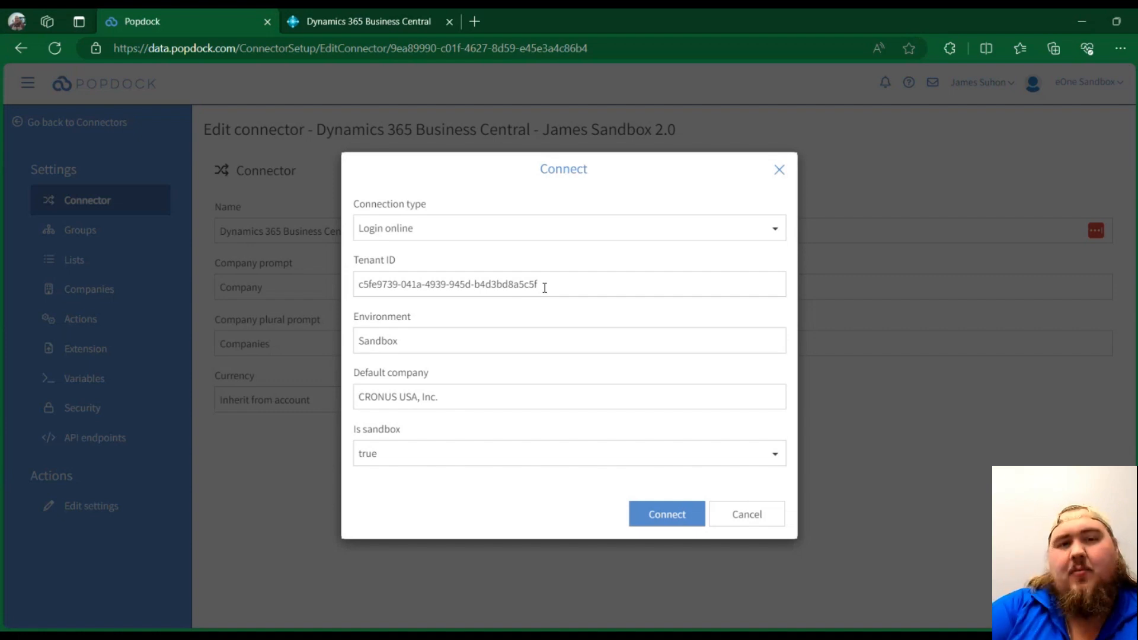
# - Switch to Dynamics 365 Business Central and highlight the tenant ID within the page's web address
pyautogui.click(388, 22)
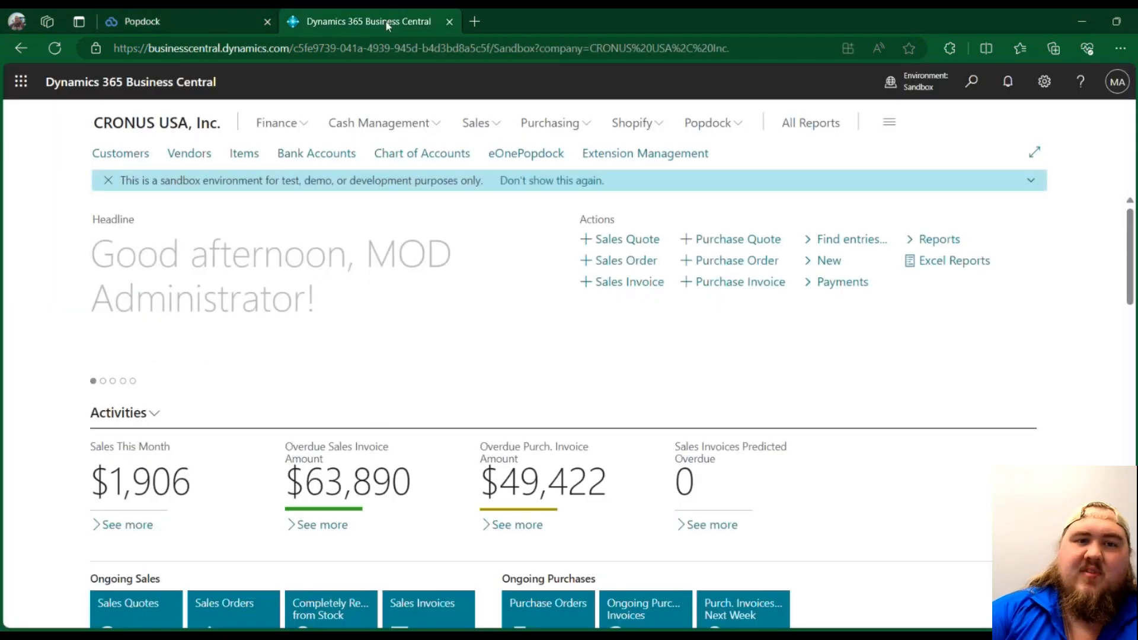
pyautogui.click(222, 21)
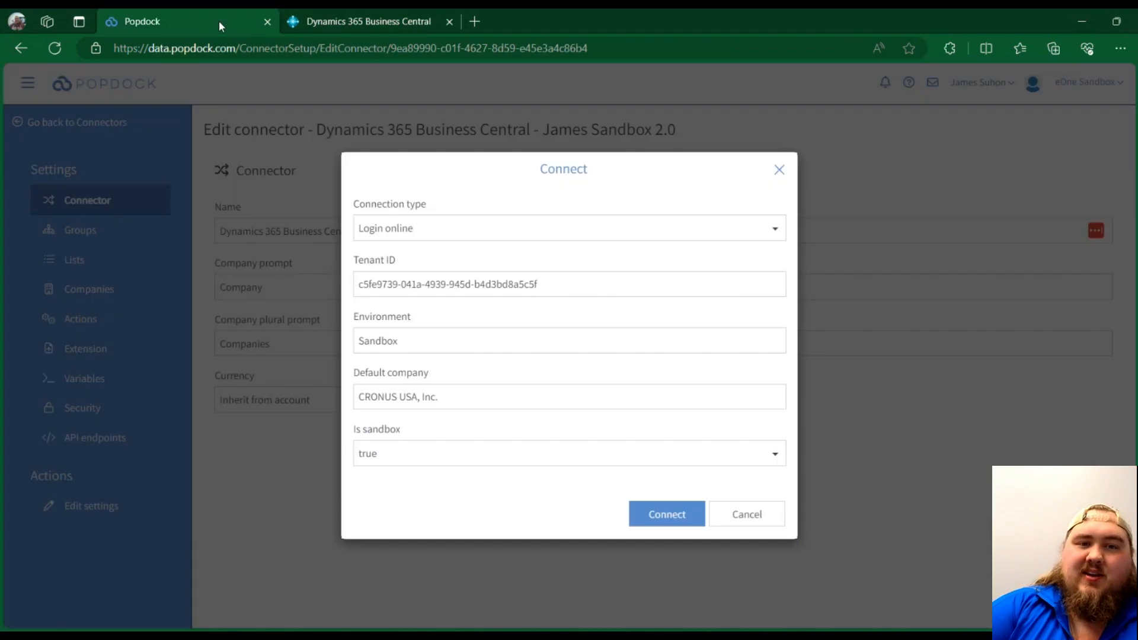
pyautogui.click(351, 21)
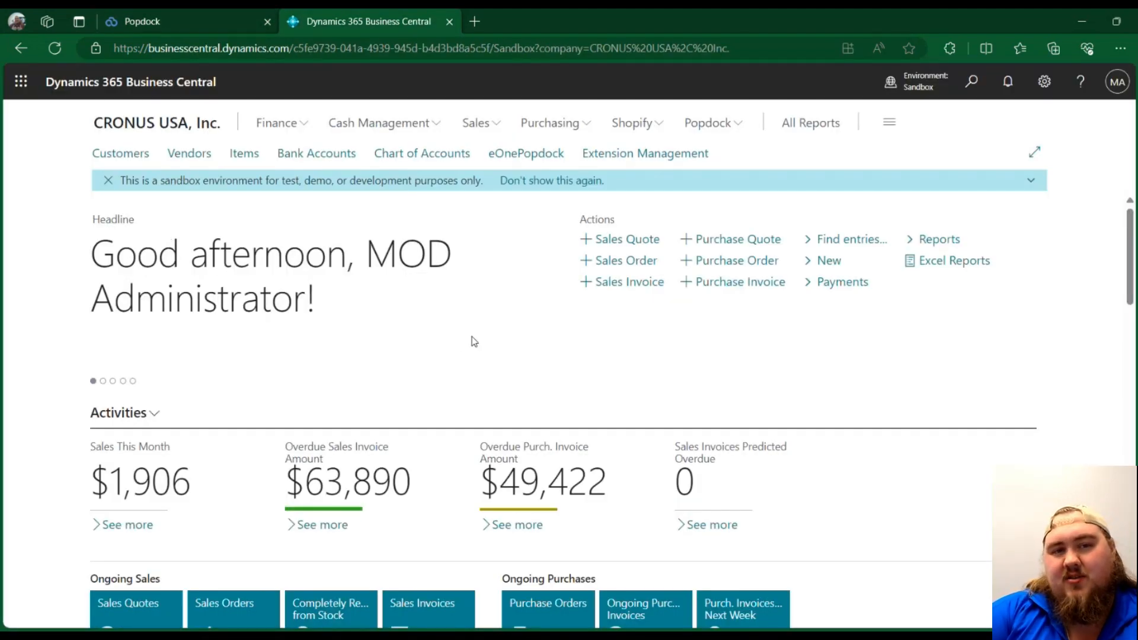
pyautogui.moveTo(294, 48); pyautogui.dragTo(490, 48)
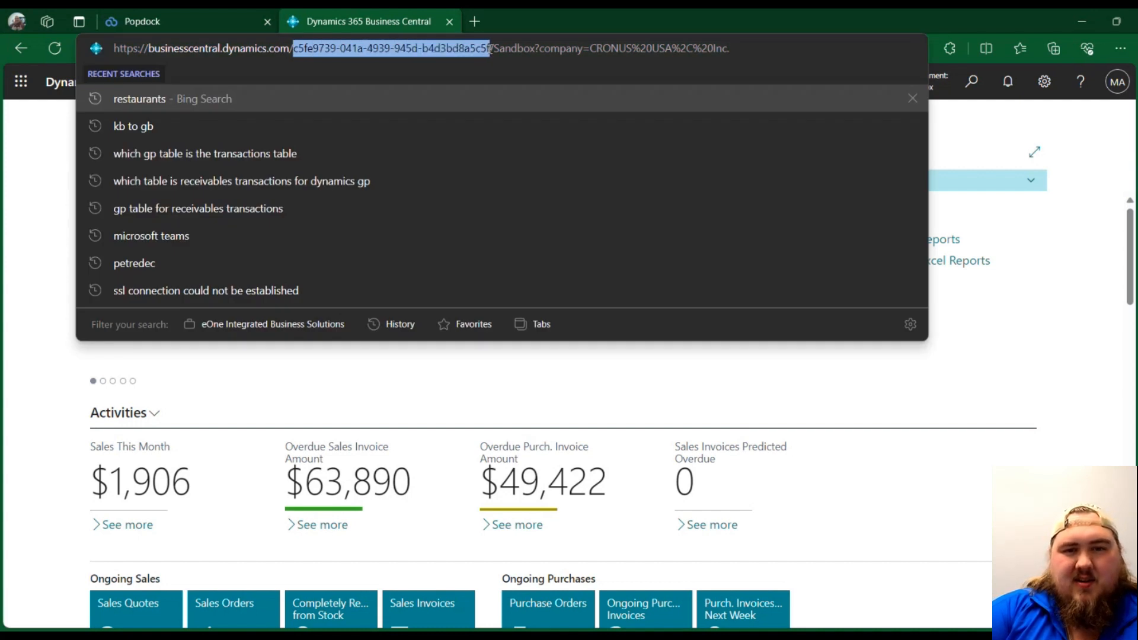
pyautogui.click(490, 48)
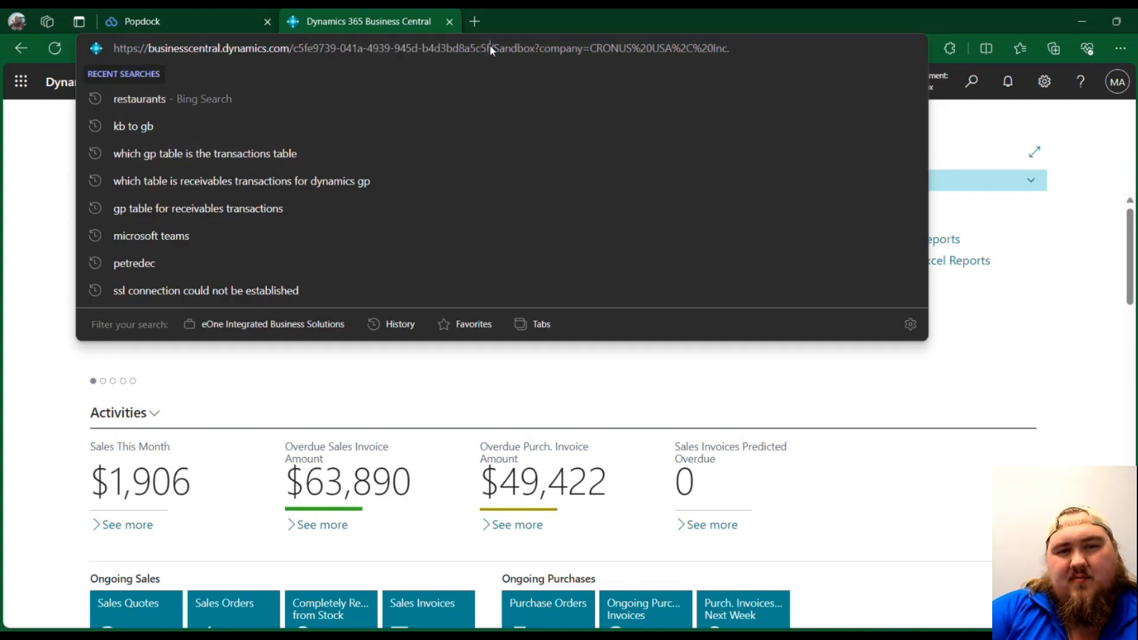
pyautogui.moveTo(490, 48); pyautogui.dragTo(297, 58)
pyautogui.click(296, 51)
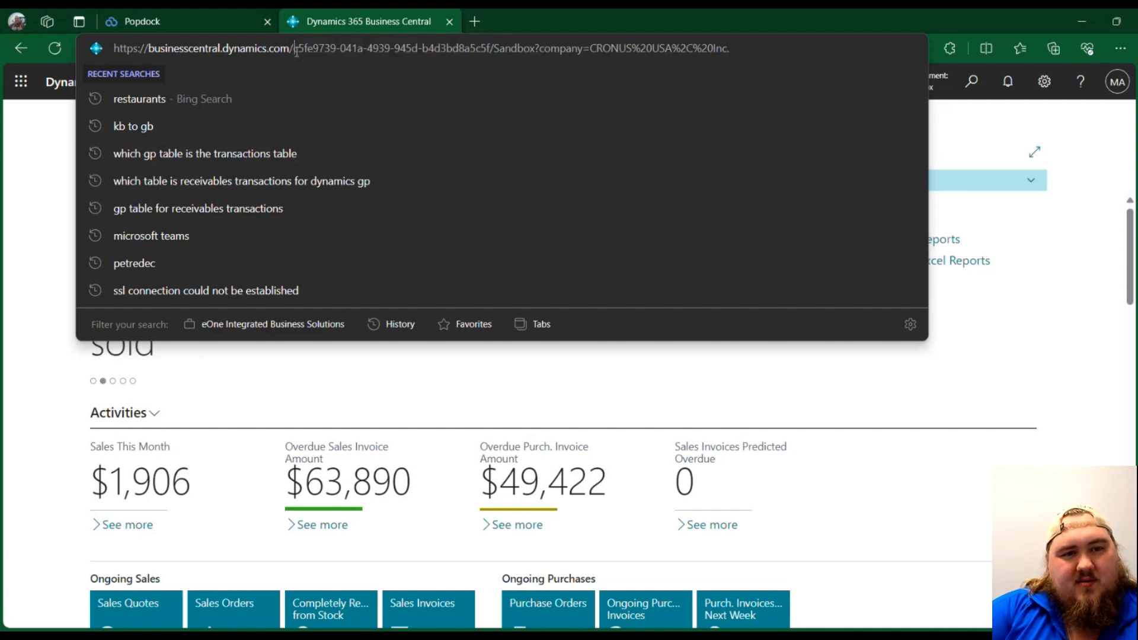
pyautogui.moveTo(297, 51); pyautogui.dragTo(491, 47)
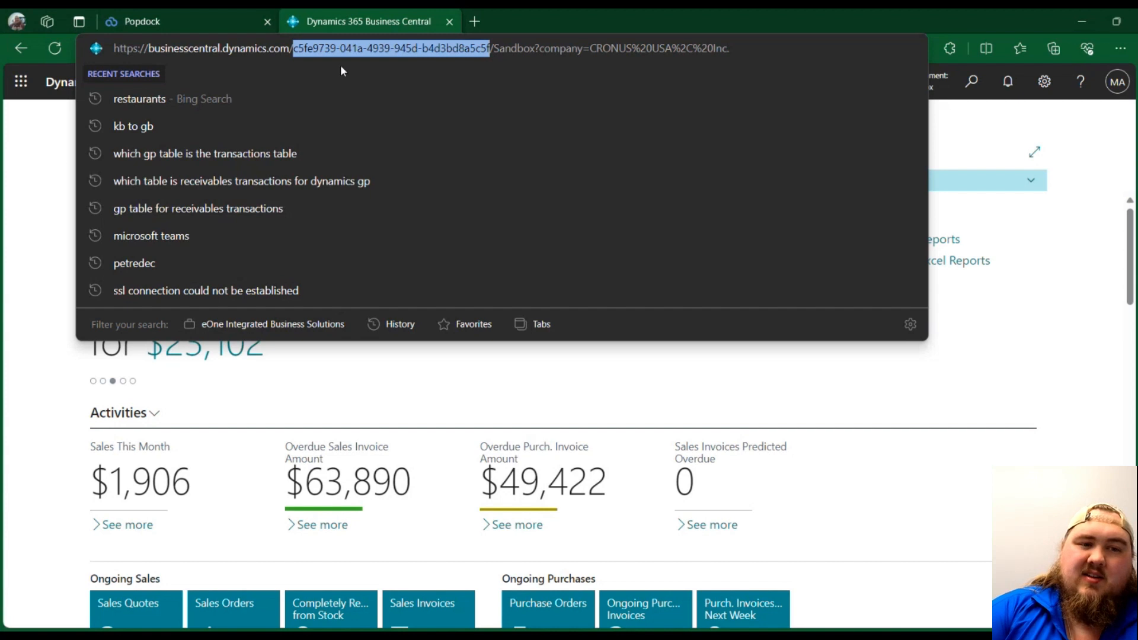
pyautogui.click(456, 51)
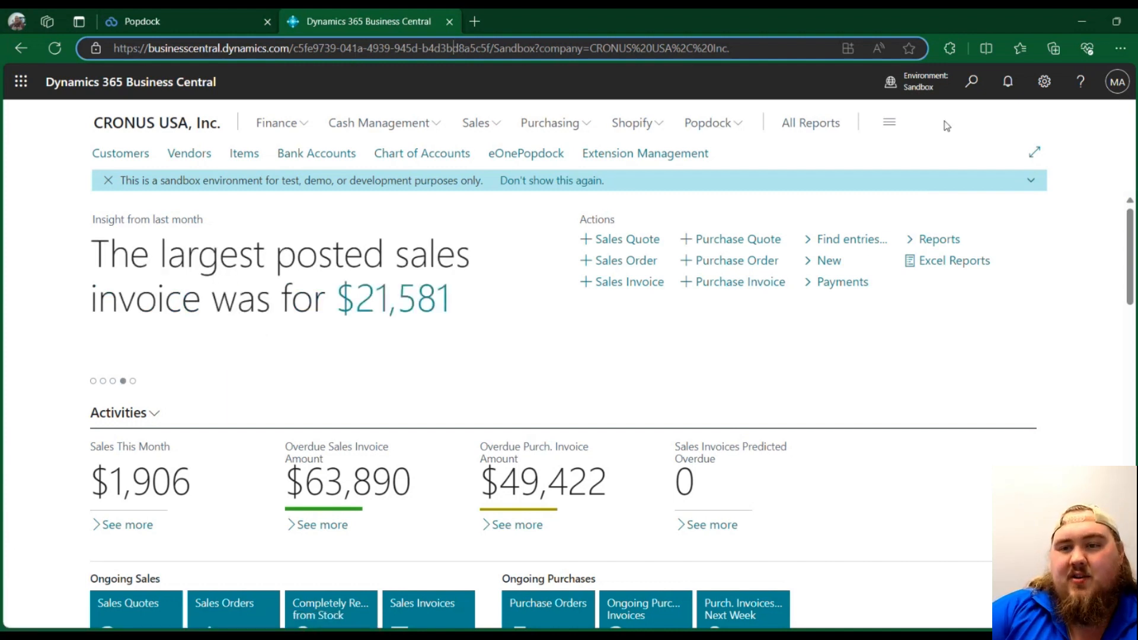
# - Open Business Central's Help & Support page and highlight the Microsoft Entra tenant ID under Report a problem
pyautogui.click(1080, 83)
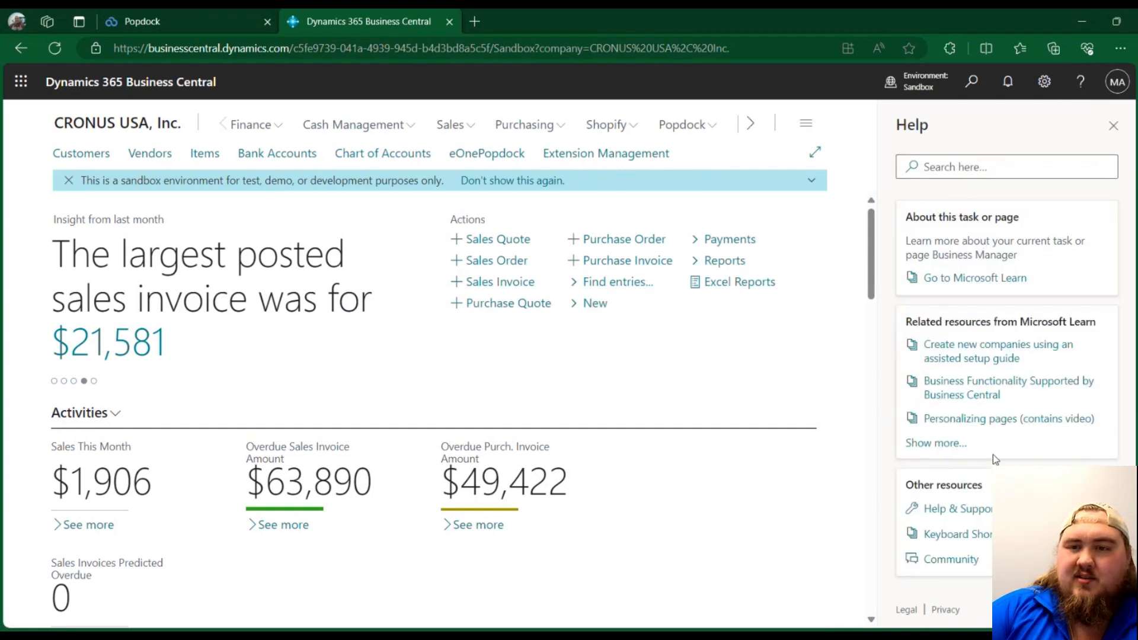
pyautogui.click(965, 512)
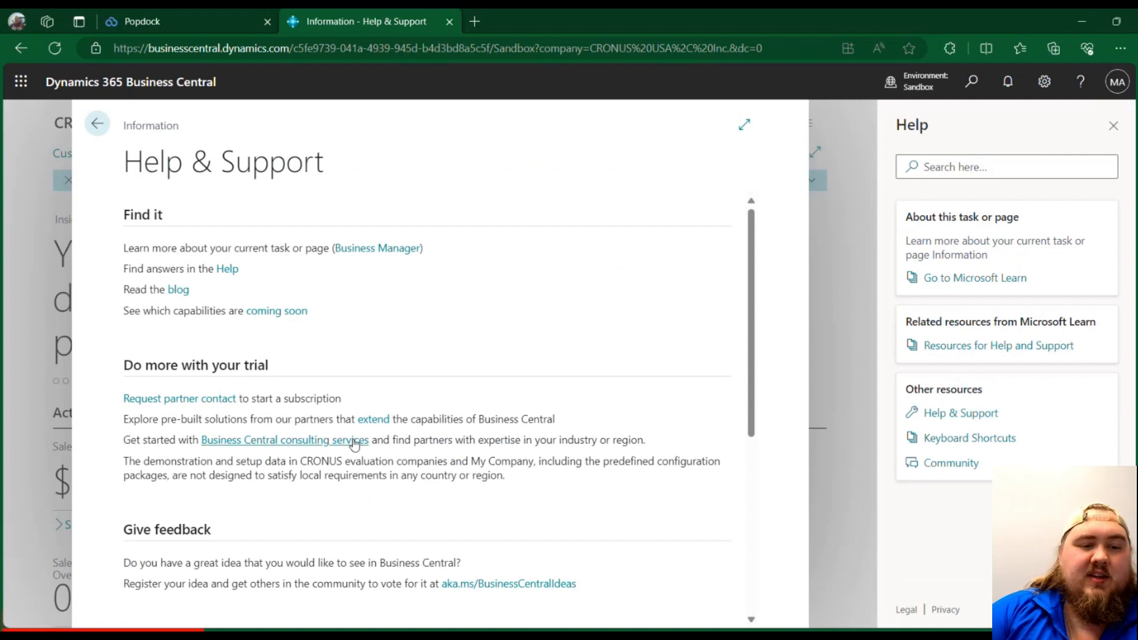
pyautogui.scroll(-2, 430, 351)
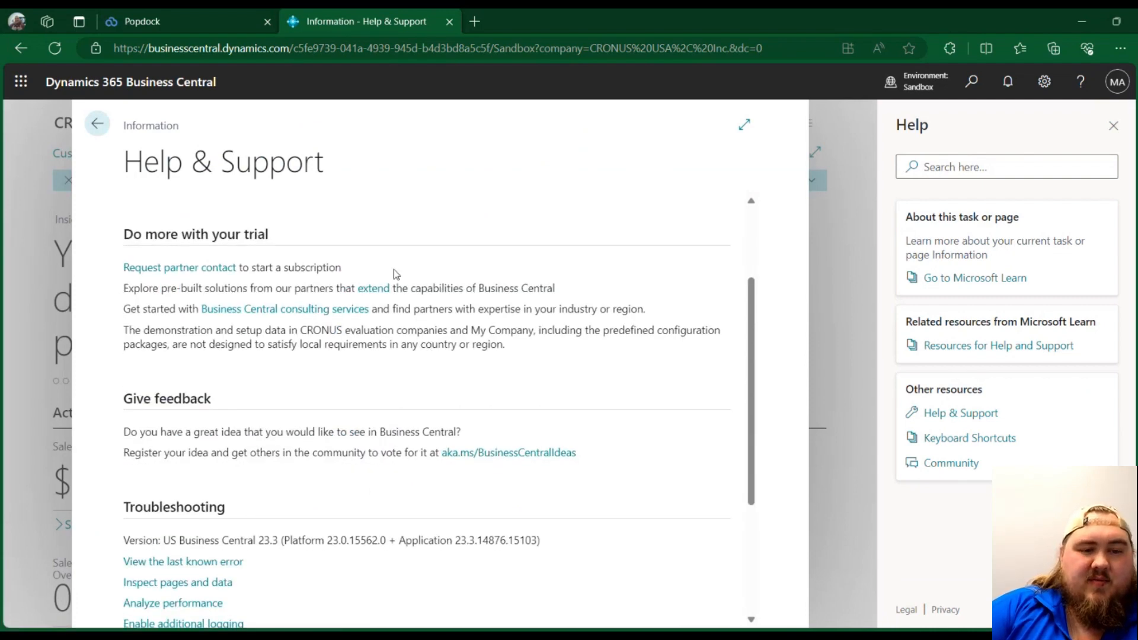
pyautogui.scroll(-2, 388, 279)
pyautogui.scroll(-1, 390, 288)
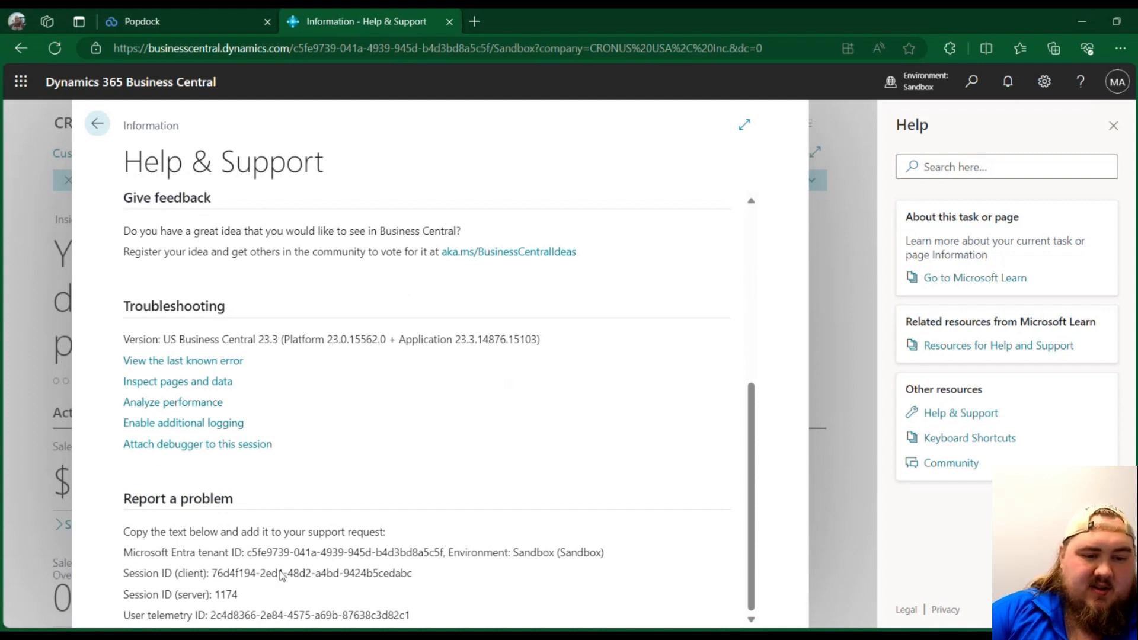
pyautogui.moveTo(248, 557); pyautogui.dragTo(445, 560)
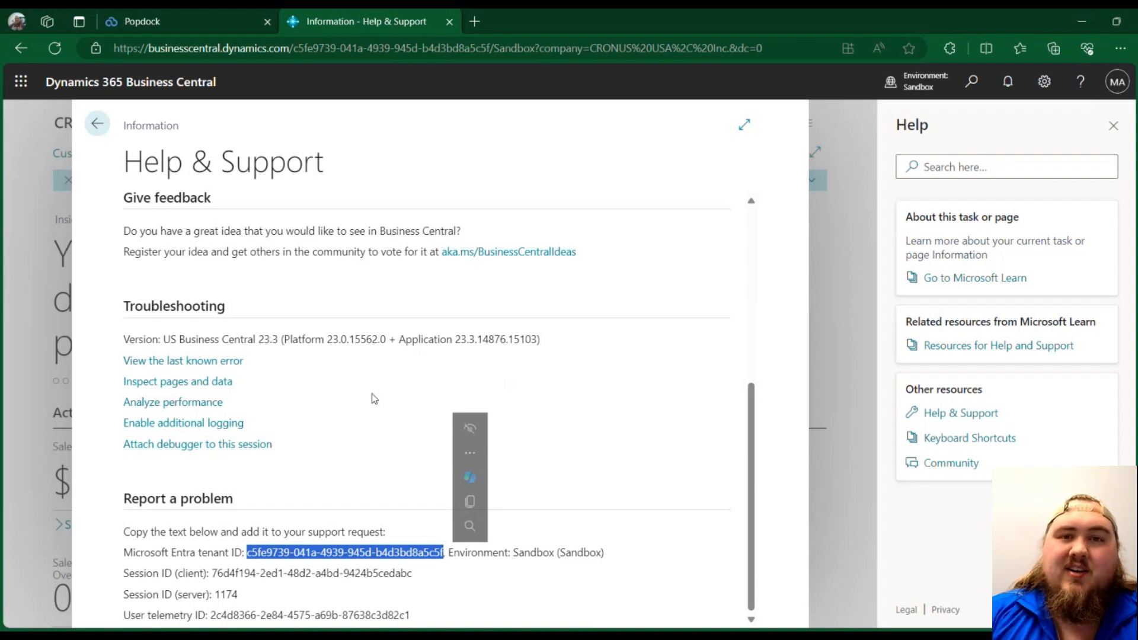
# - Switch back to Popdock and examine the Environment field in the connector's connection settings
pyautogui.click(201, 21)
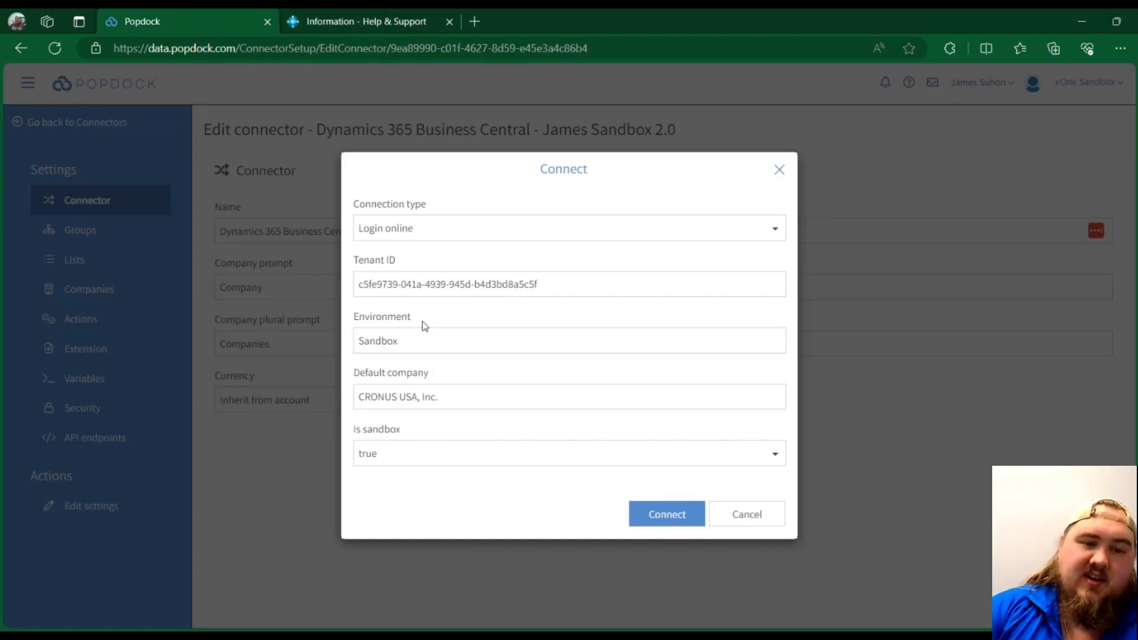
pyautogui.moveTo(414, 319); pyautogui.dragTo(356, 320)
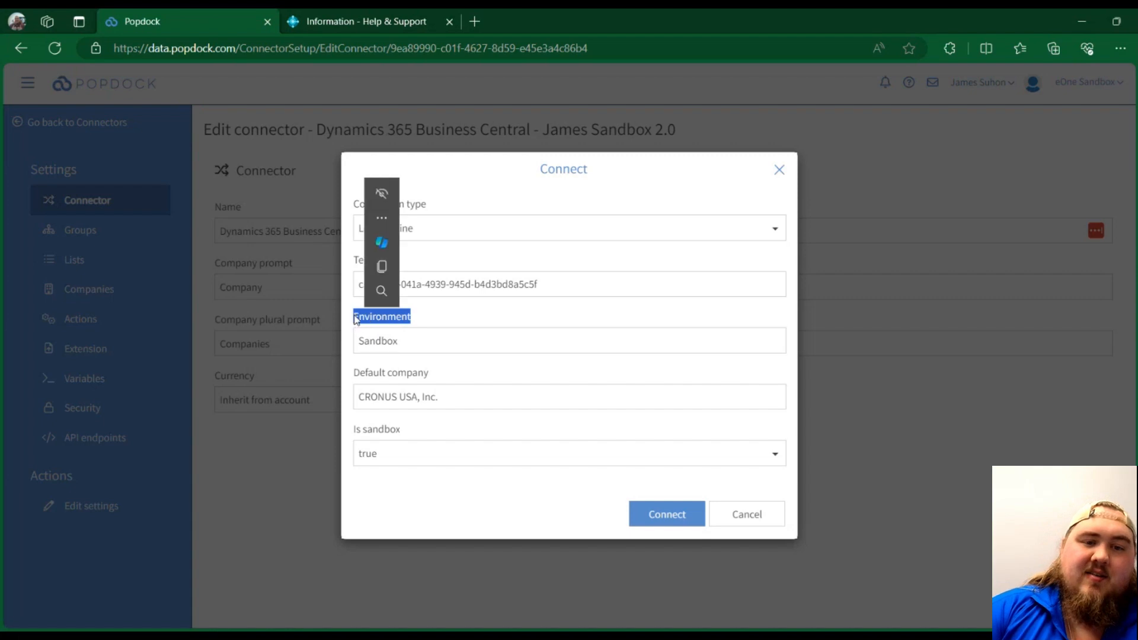
pyautogui.click(478, 310)
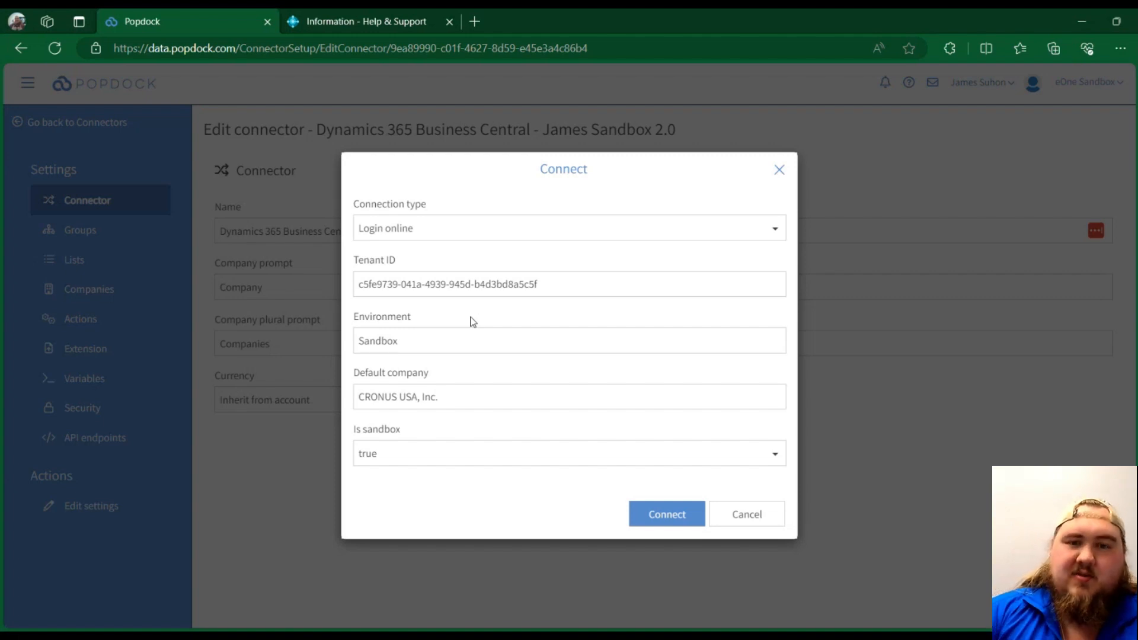
# - Switch to Business Central, view the available companies by environment, and highlight the environment name under Report a problem
pyautogui.click(380, 23)
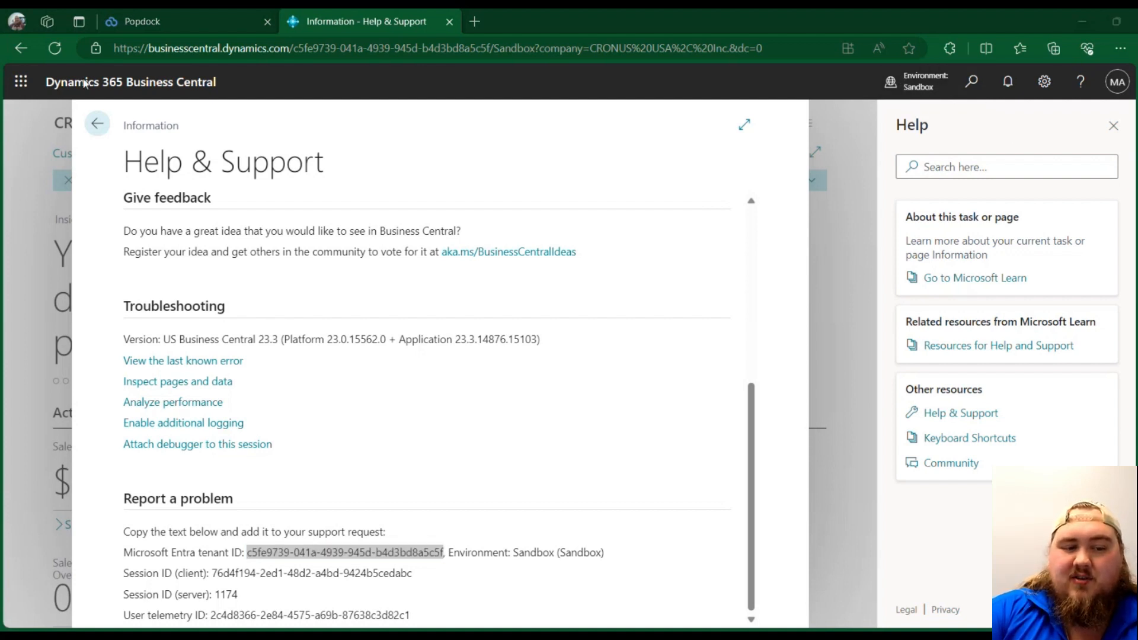
pyautogui.click(919, 85)
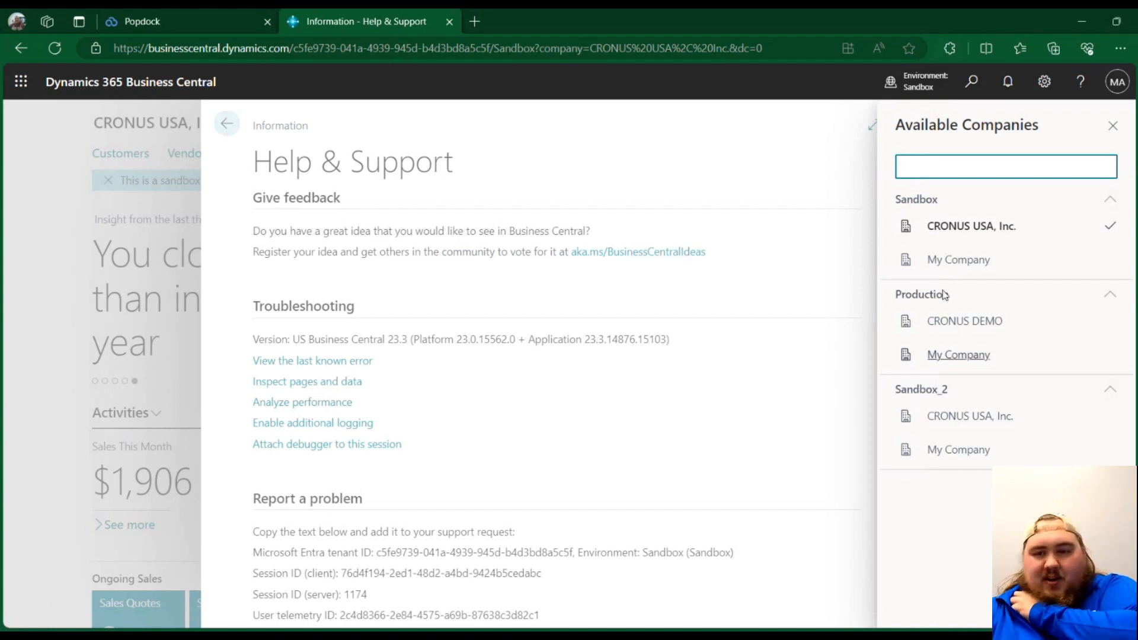
pyautogui.click(686, 386)
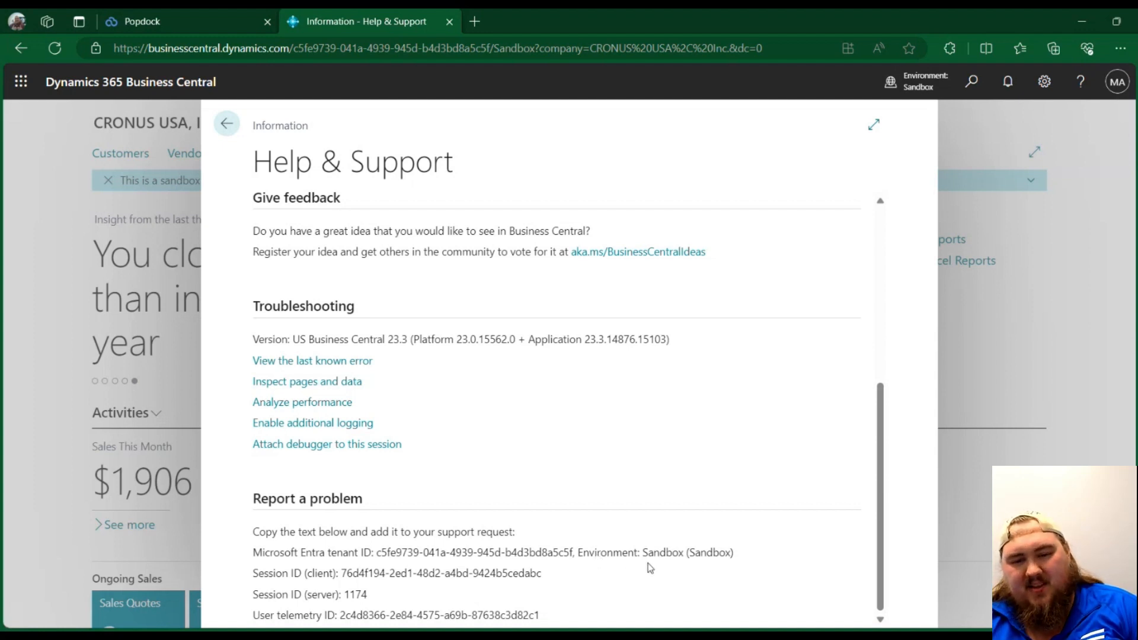
pyautogui.moveTo(644, 557); pyautogui.dragTo(684, 557)
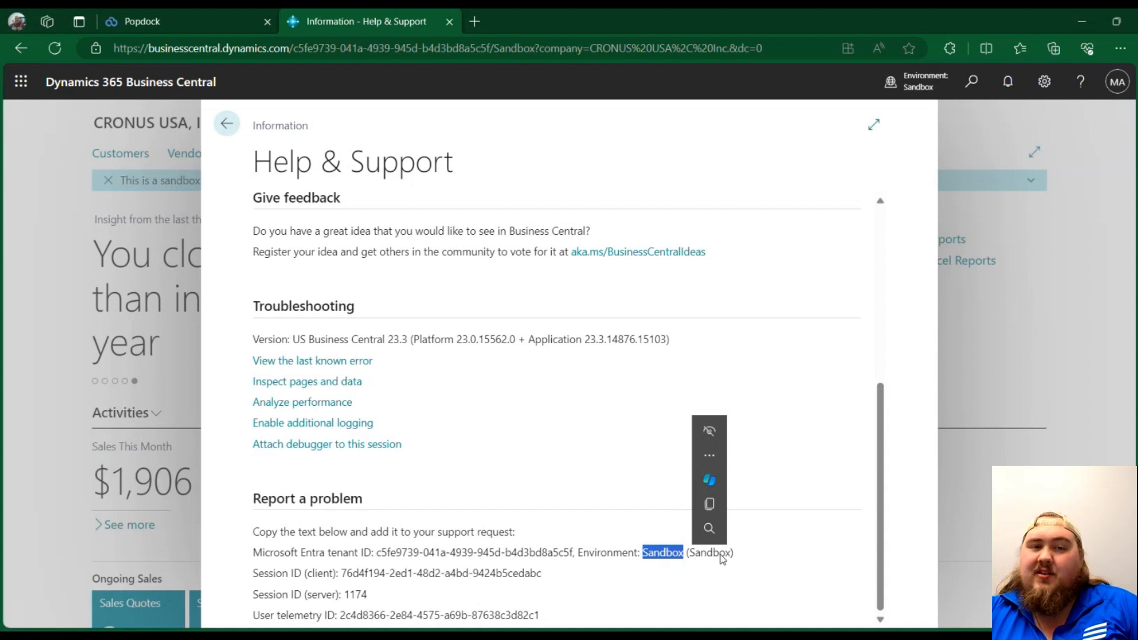
pyautogui.click(756, 558)
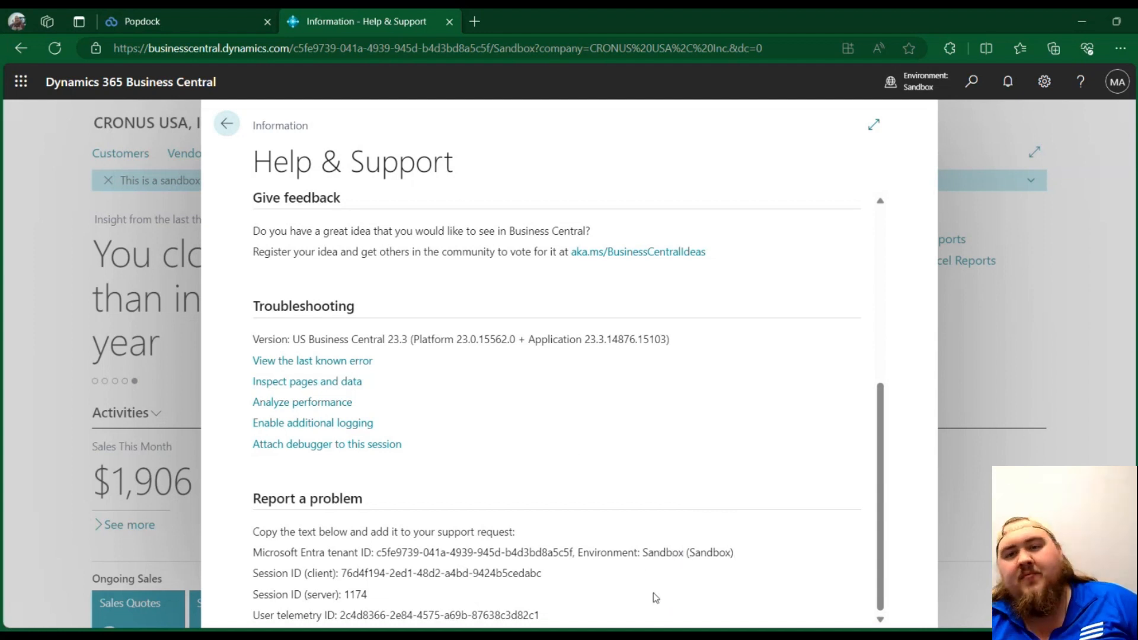
# - Compare the Sandbox environment name in the Available Companies list with the one in the Help & Support details
pyautogui.click(924, 86)
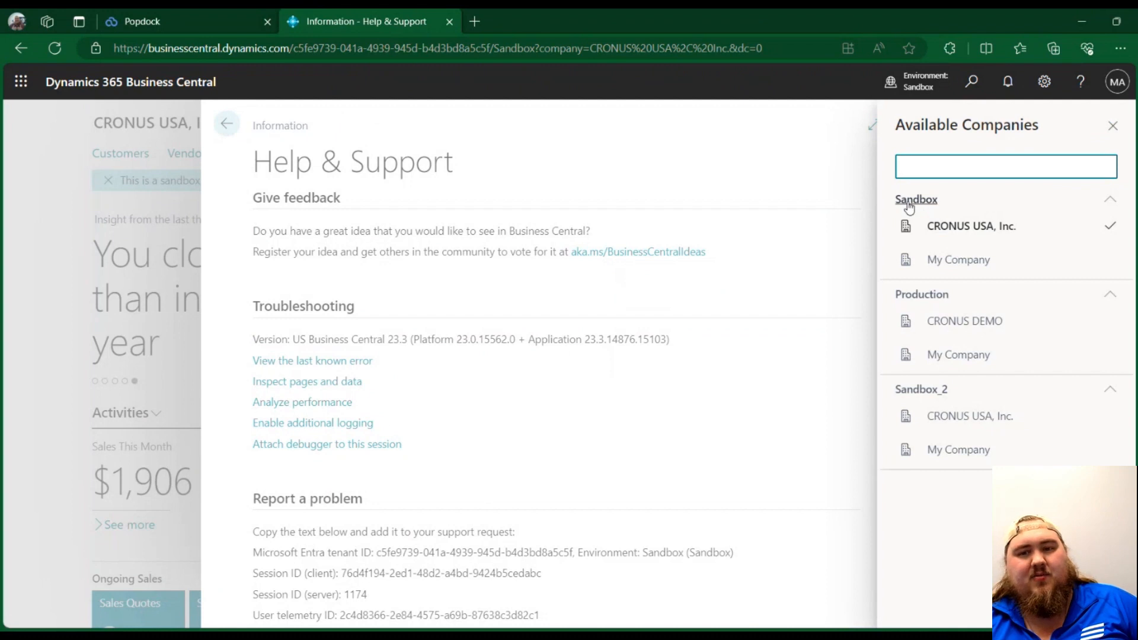
pyautogui.click(747, 171)
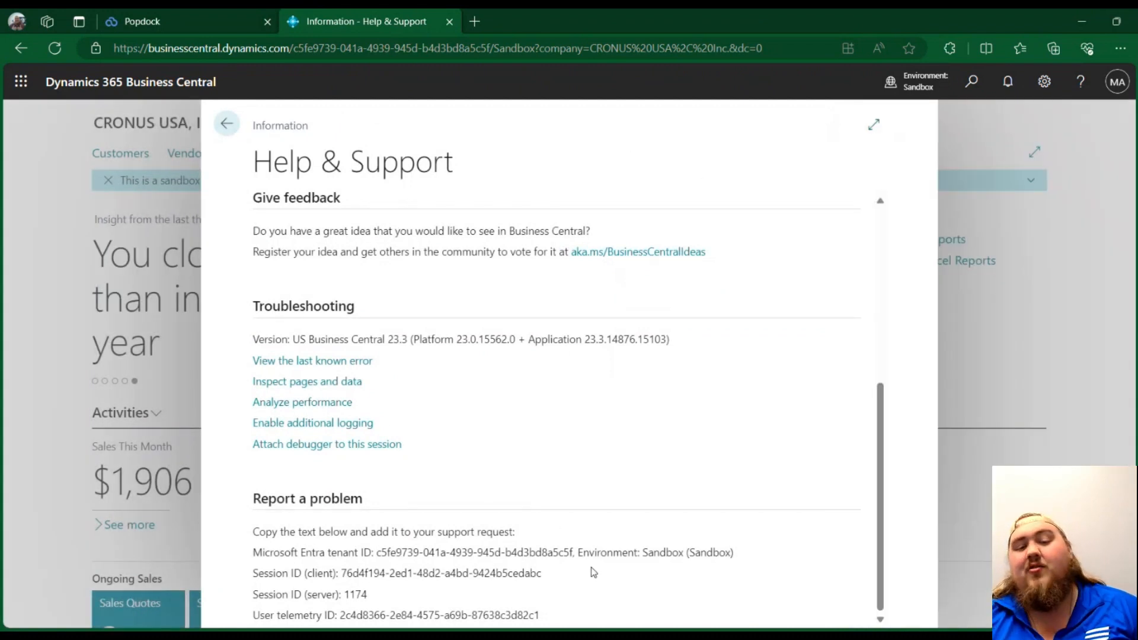
pyautogui.moveTo(650, 563); pyautogui.dragTo(643, 554)
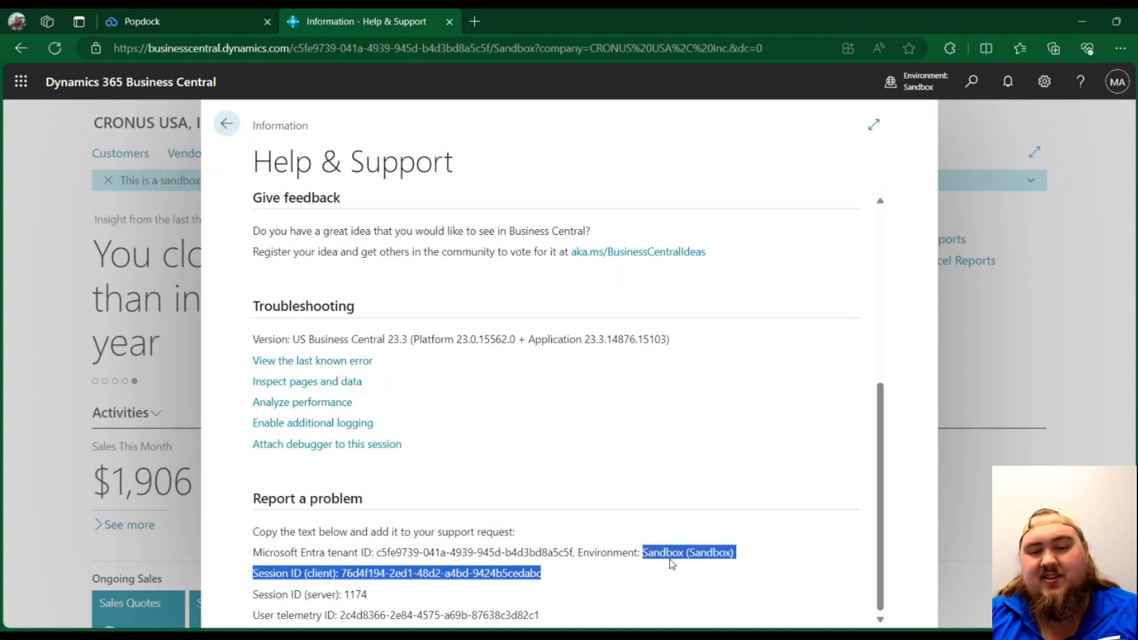
pyautogui.doubleClick(680, 556)
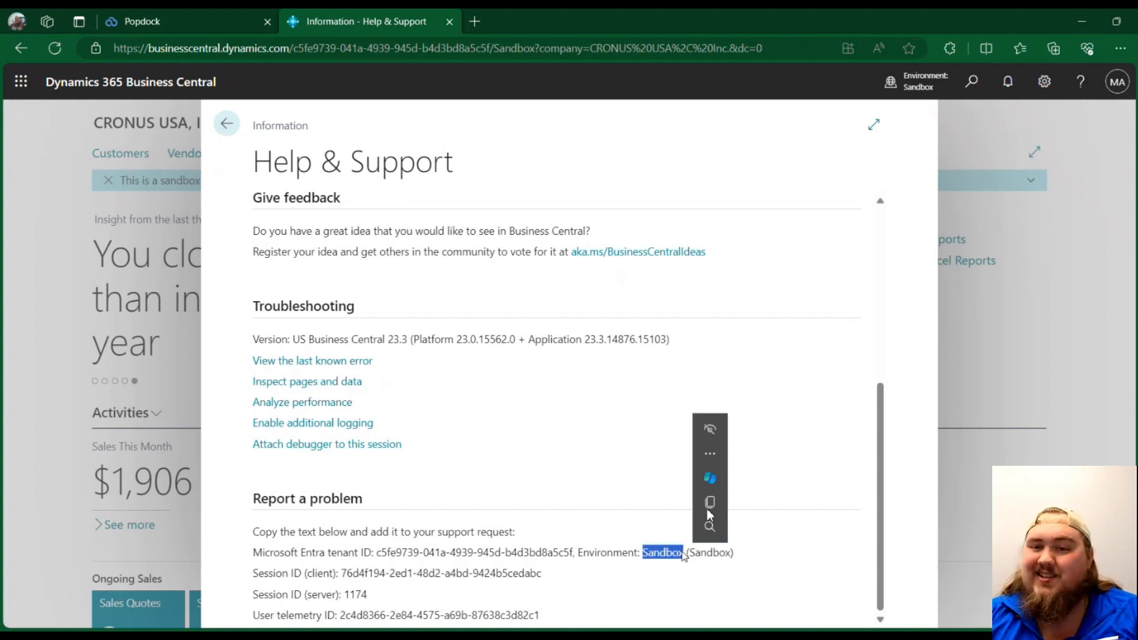
pyautogui.click(918, 81)
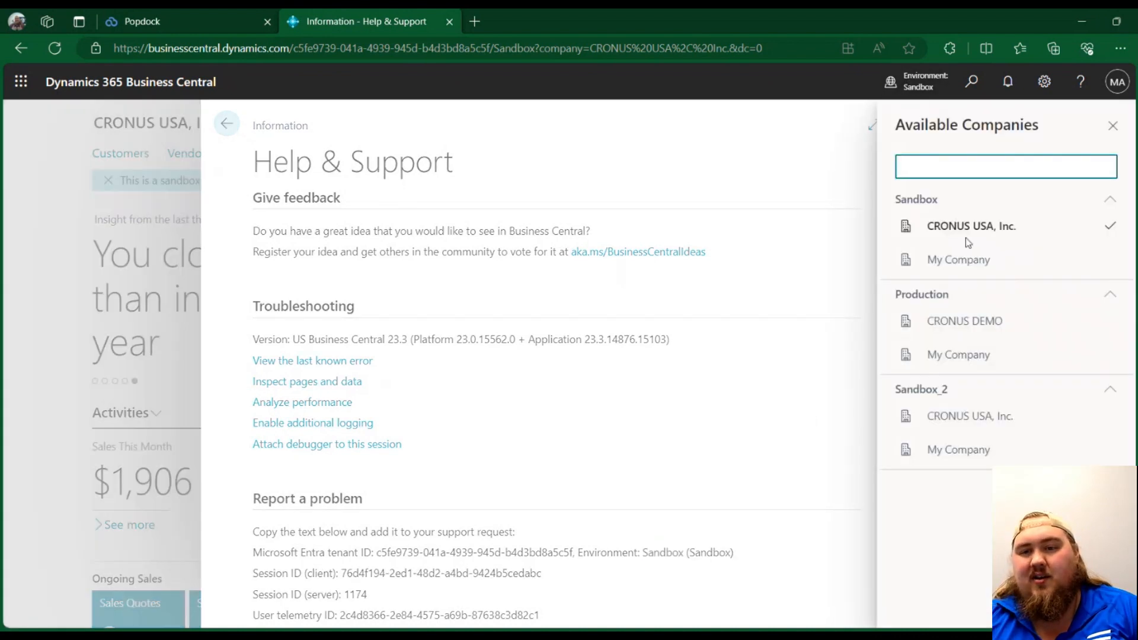
pyautogui.moveTo(945, 205); pyautogui.dragTo(874, 208)
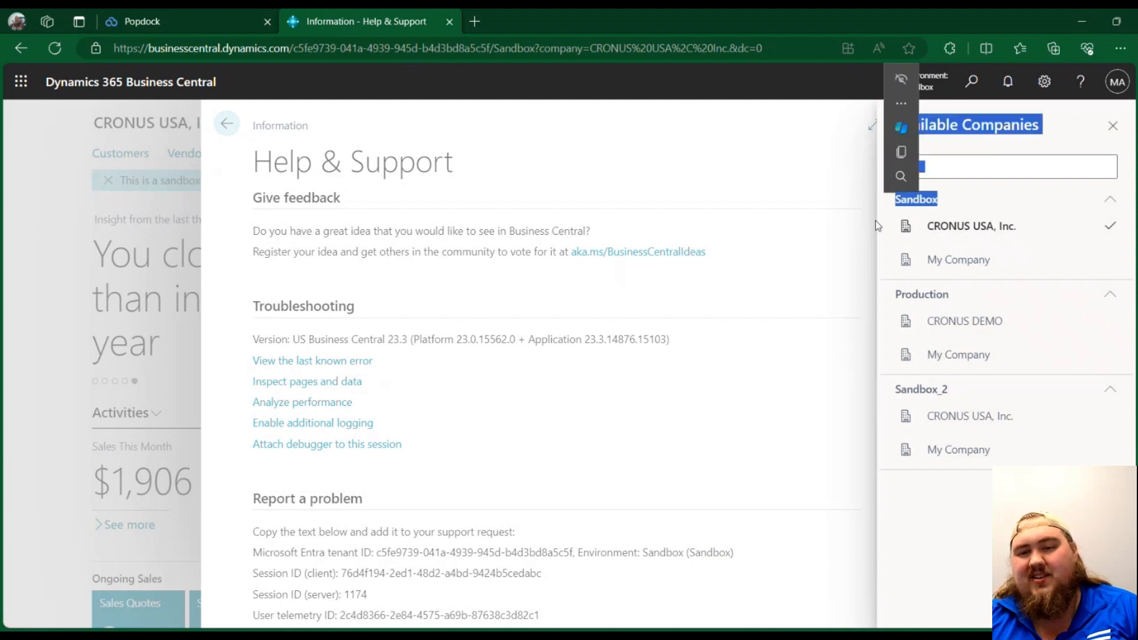
pyautogui.click(877, 221)
pyautogui.click(871, 227)
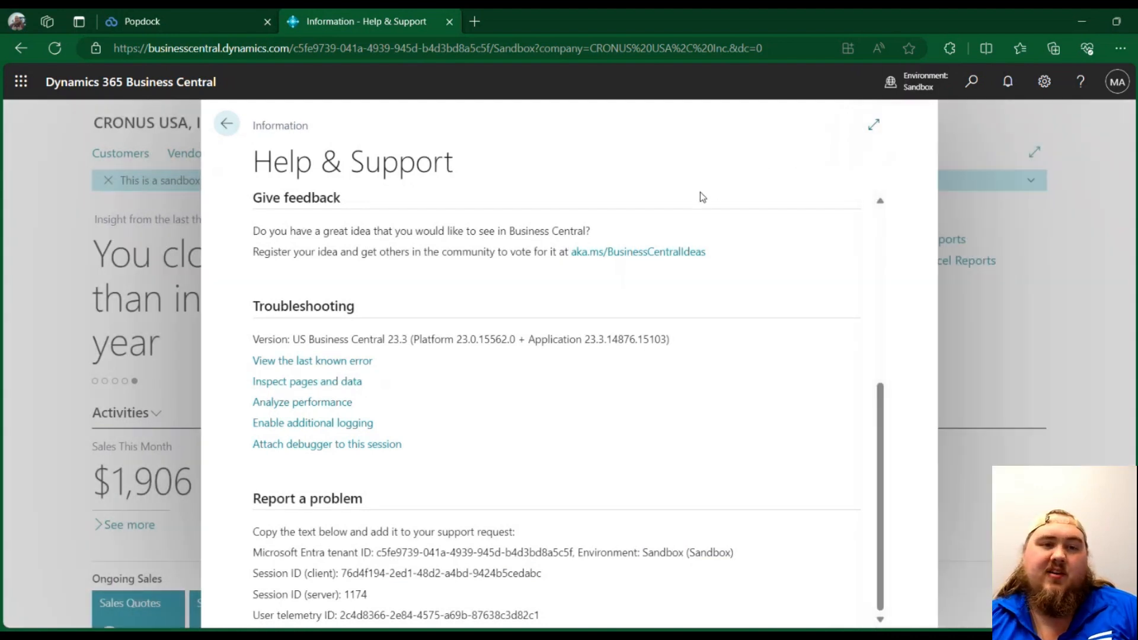
# - Check the connection fields in Popdock, then return to Business Central and close the Help & Support page
pyautogui.click(157, 19)
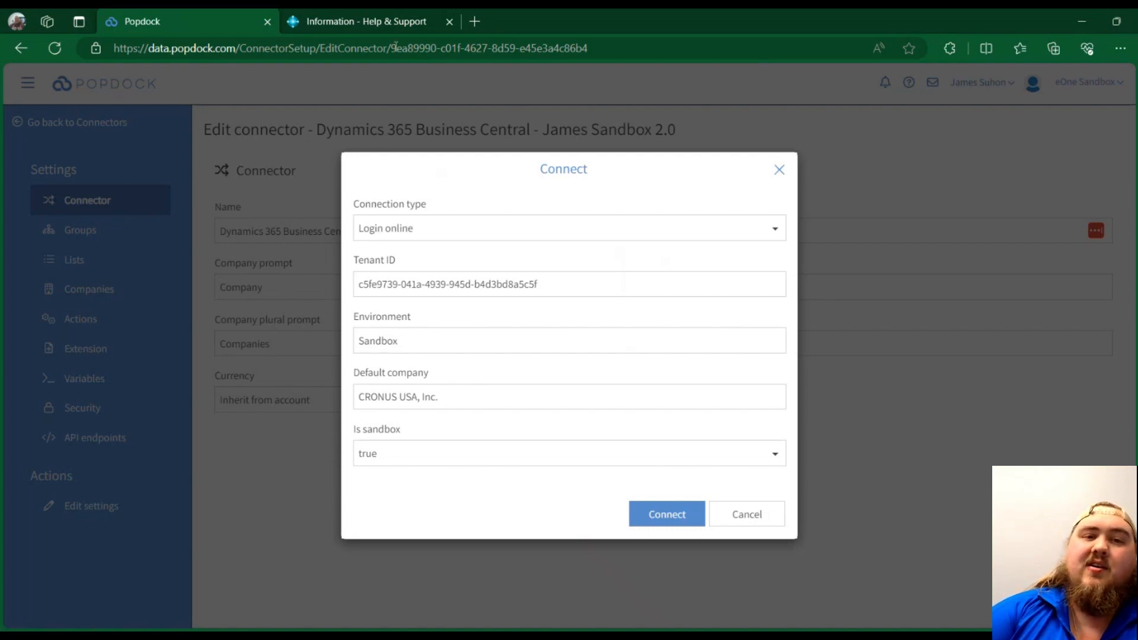
pyautogui.click(392, 20)
pyautogui.click(227, 123)
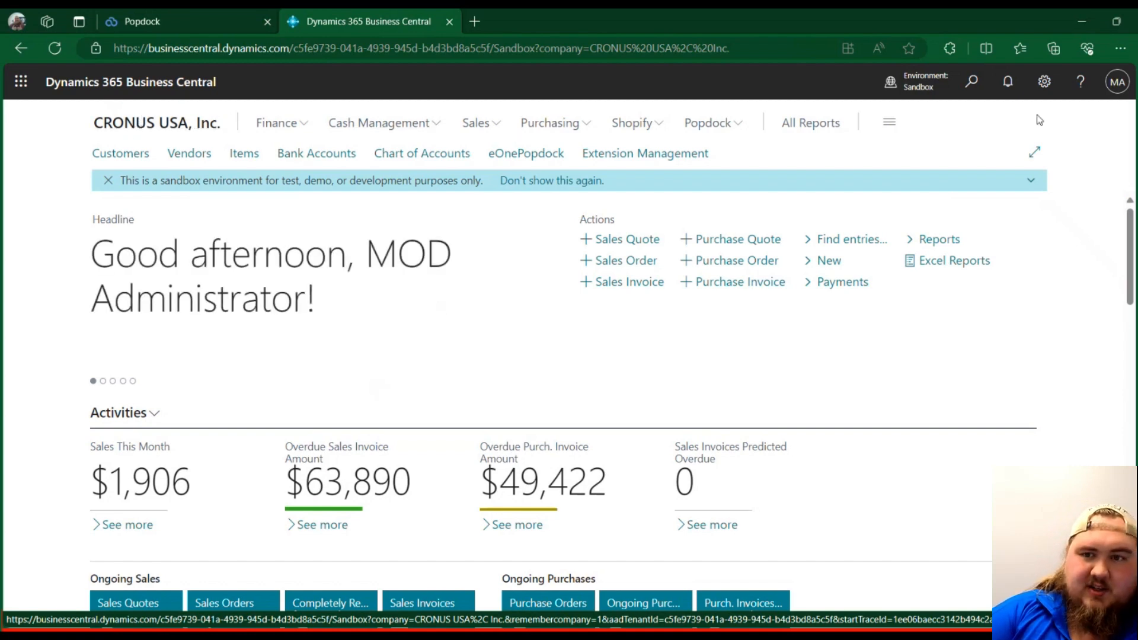
# - Find the Companies list for the Sandbox environment, examine its Name and Display Name columns, and return to the home page
pyautogui.click(970, 83)
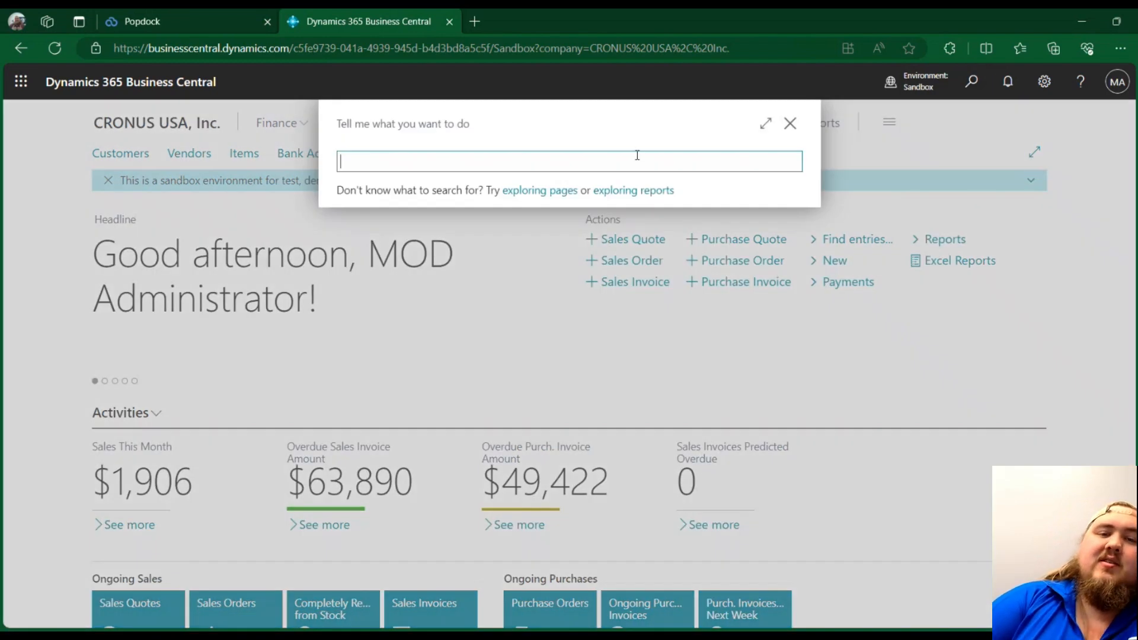
pyautogui.write('companies')
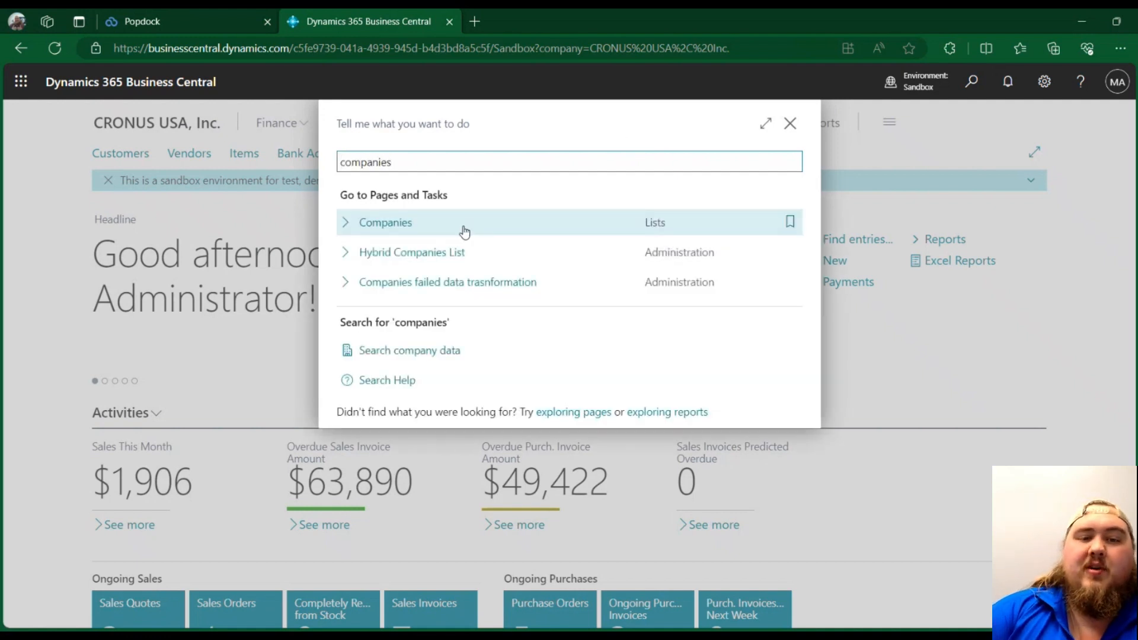
pyautogui.click(390, 224)
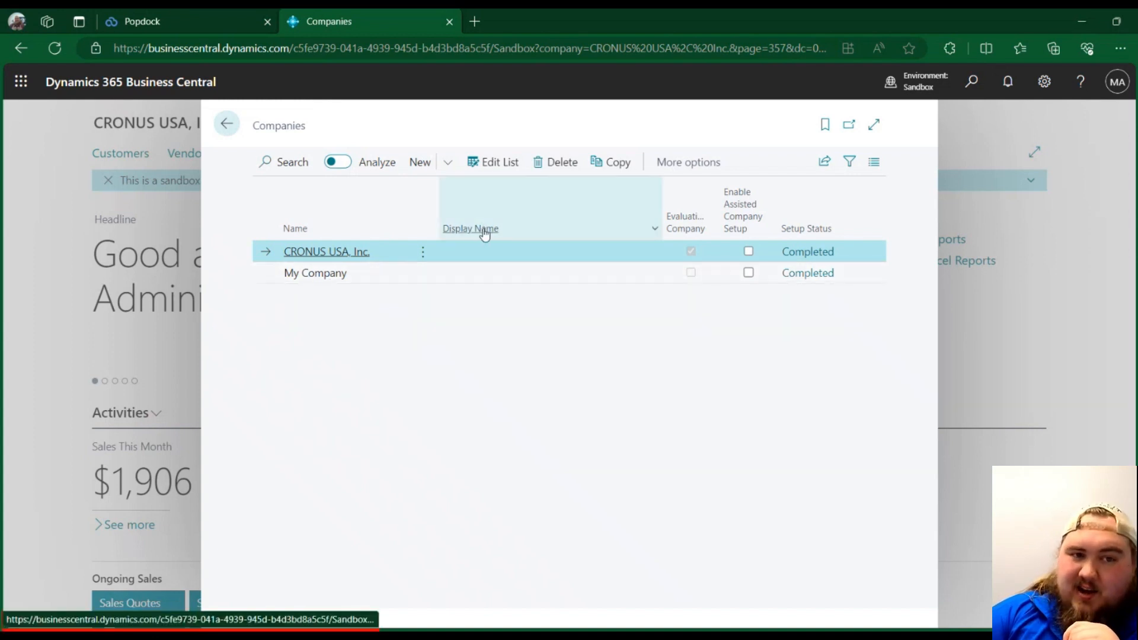
pyautogui.moveTo(484, 233)
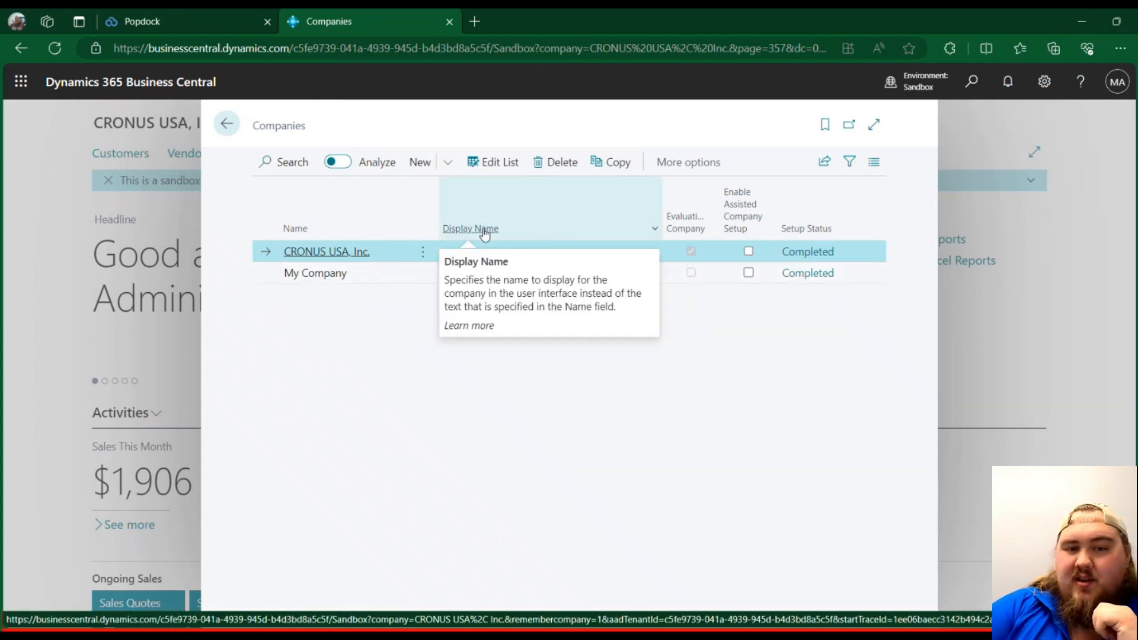
pyautogui.moveTo(300, 232)
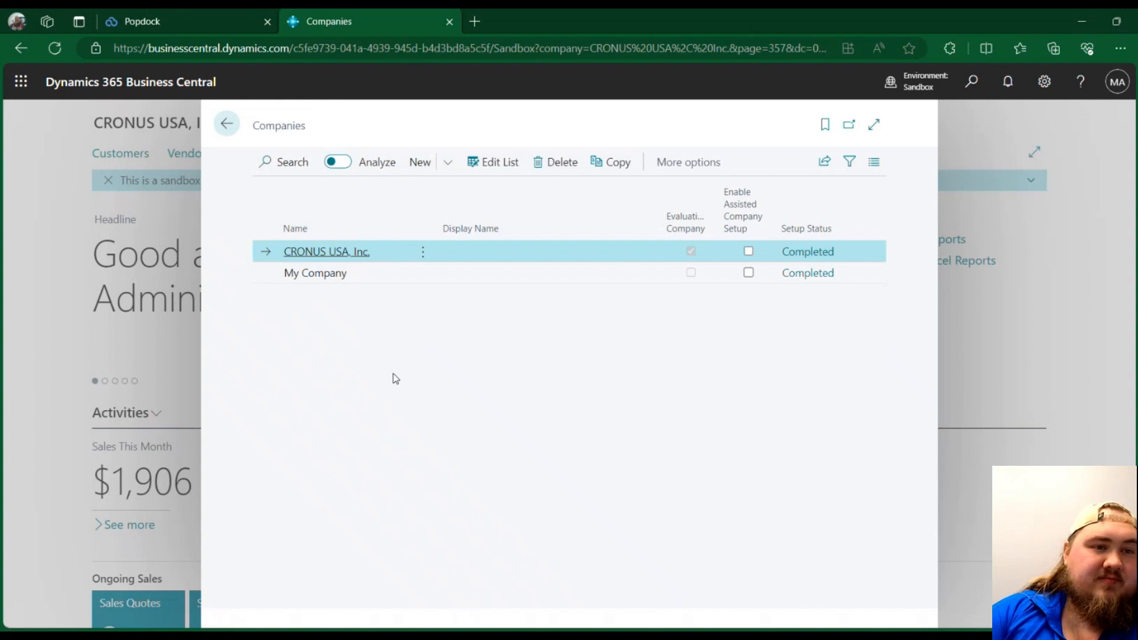
pyautogui.click(228, 125)
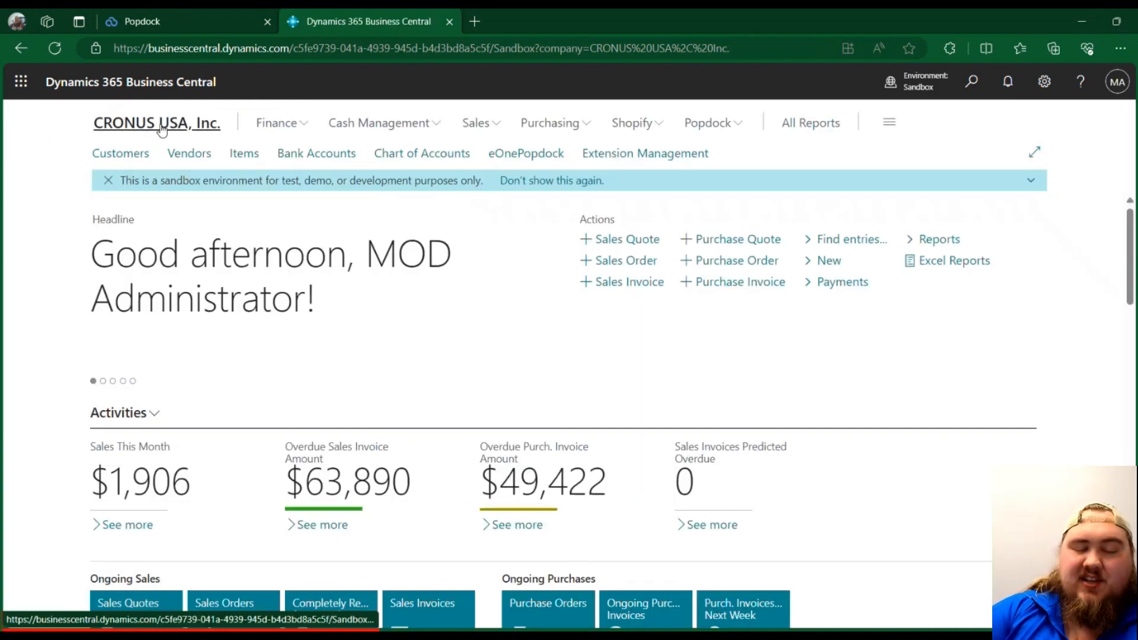
# - Switch to the CRONUS DEMO company in the Production environment
pyautogui.click(931, 81)
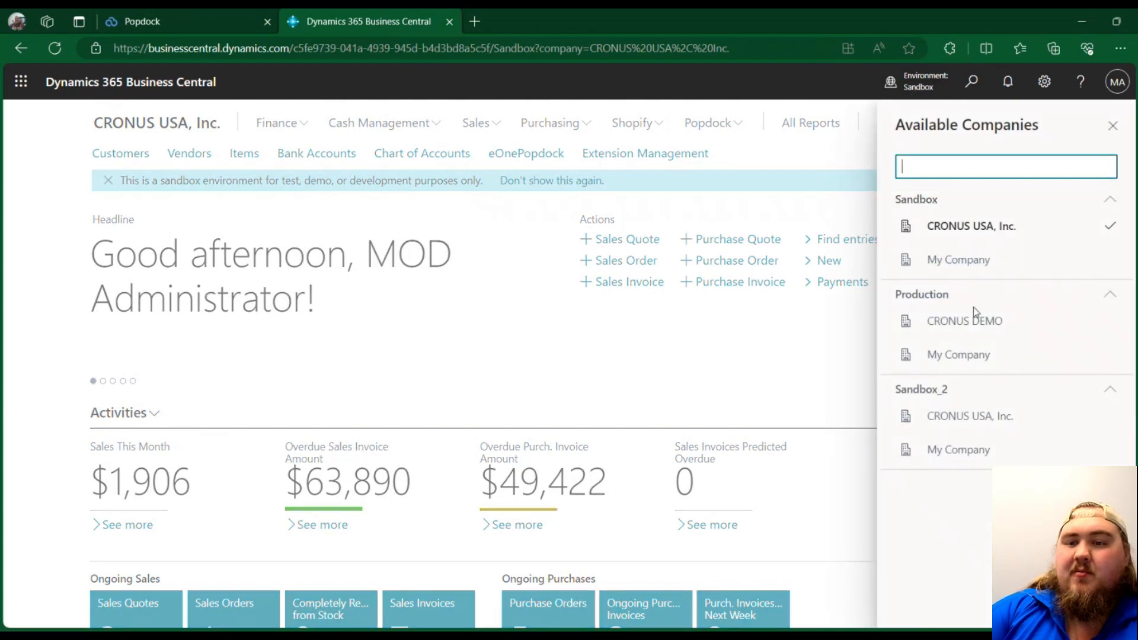
pyautogui.click(965, 321)
pyautogui.click(1059, 358)
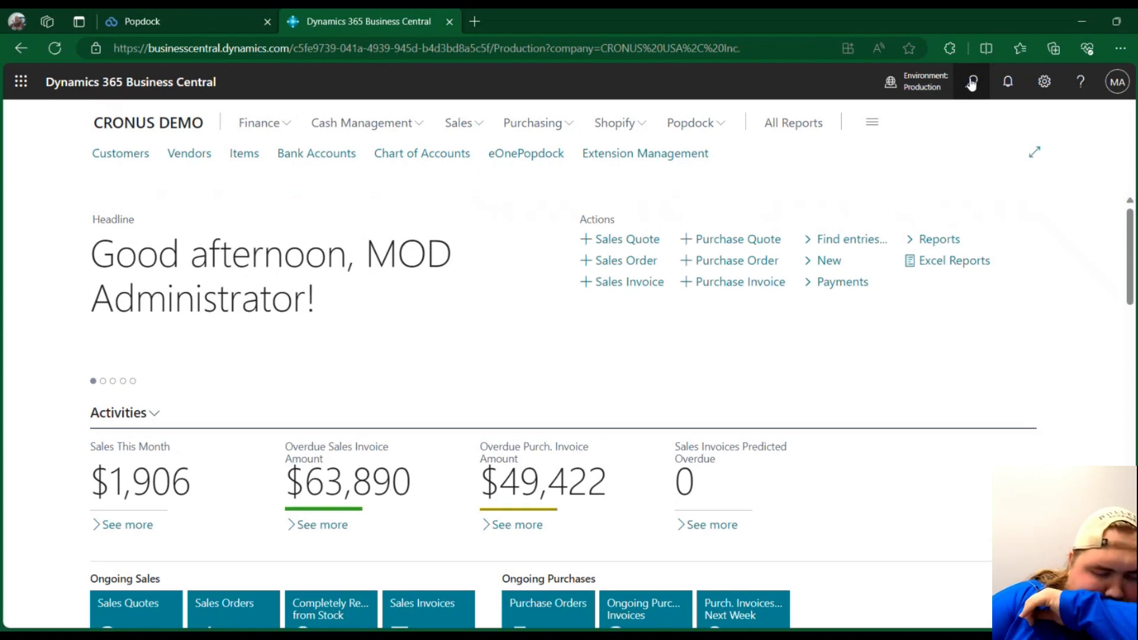
# - Search for companies in the Production environment and open the Companies list to compare each company's Name with its Display Name
pyautogui.click(972, 83)
pyautogui.write('companies')
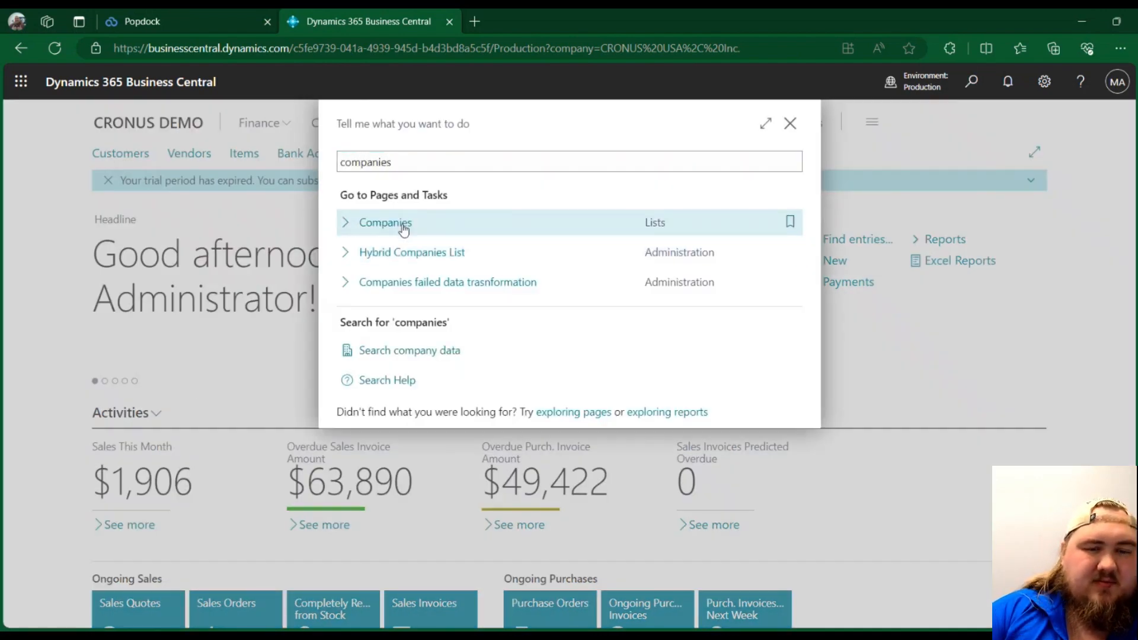
pyautogui.click(399, 226)
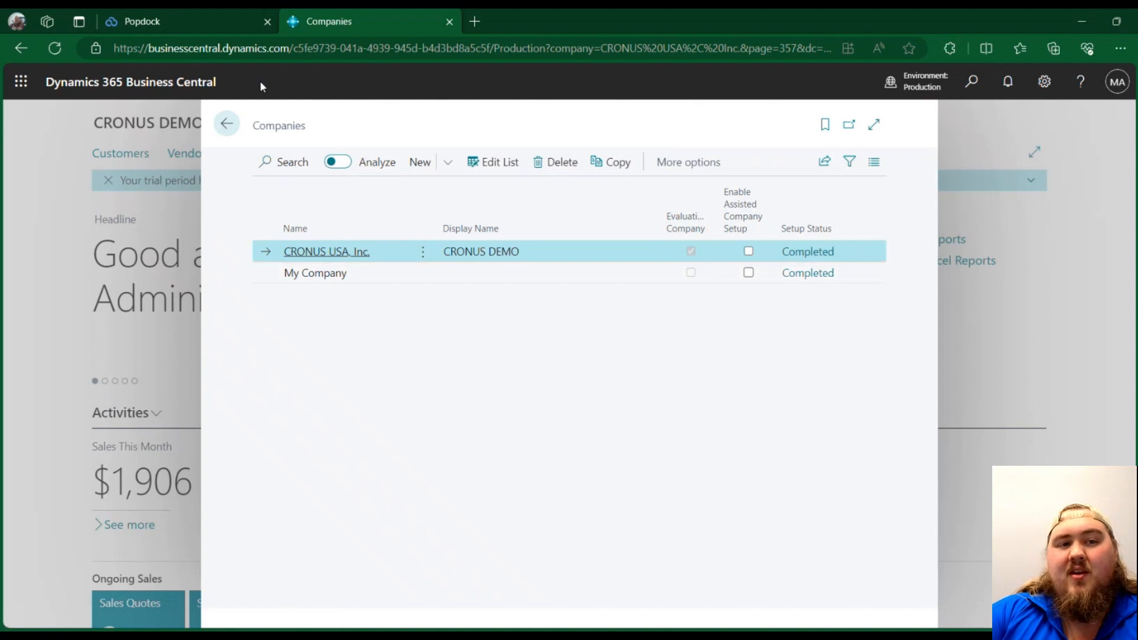
# - Switch to Popdock and examine the options of the Is sandbox setting in the Connect dialog
pyautogui.click(216, 23)
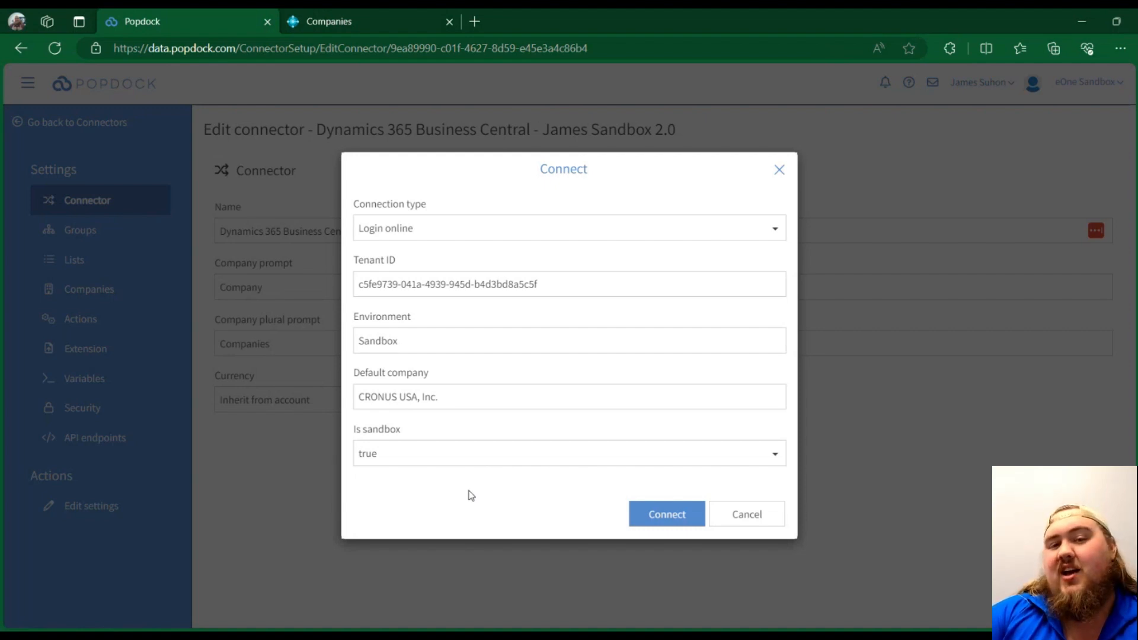
pyautogui.click(499, 457)
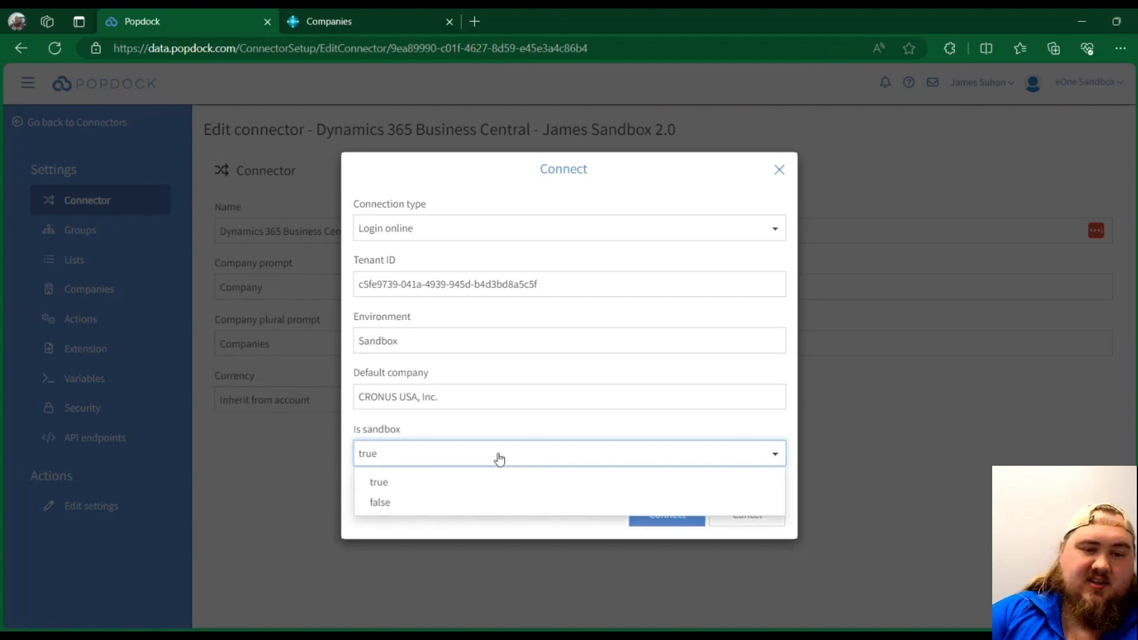
pyautogui.click(498, 458)
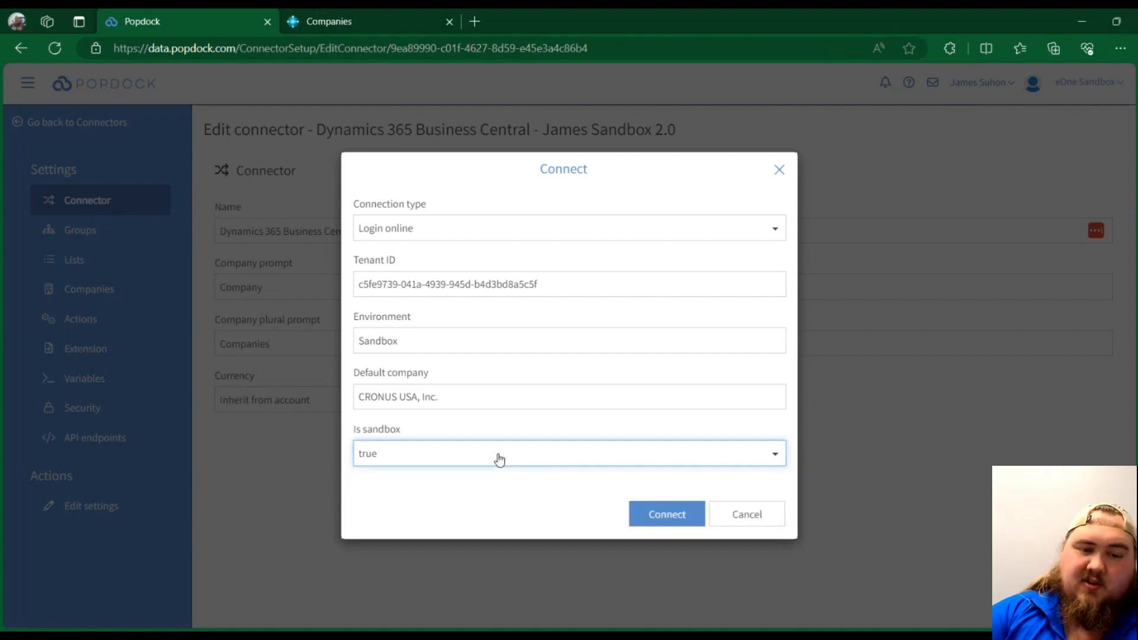
# - Switch to Business Central, review the available companies grouped by environment, and close the list
pyautogui.click(411, 23)
pyautogui.click(945, 83)
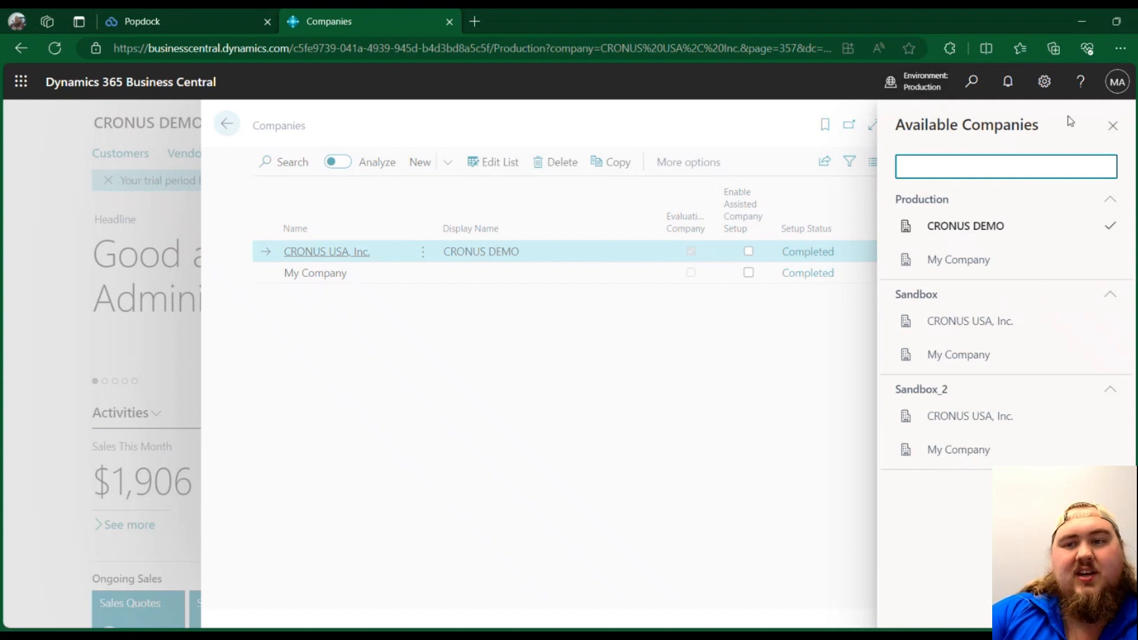
pyautogui.click(1108, 131)
# - Open Help & Support and highlight the environment type in parentheses beside the environment name under Report a problem
pyautogui.click(1080, 81)
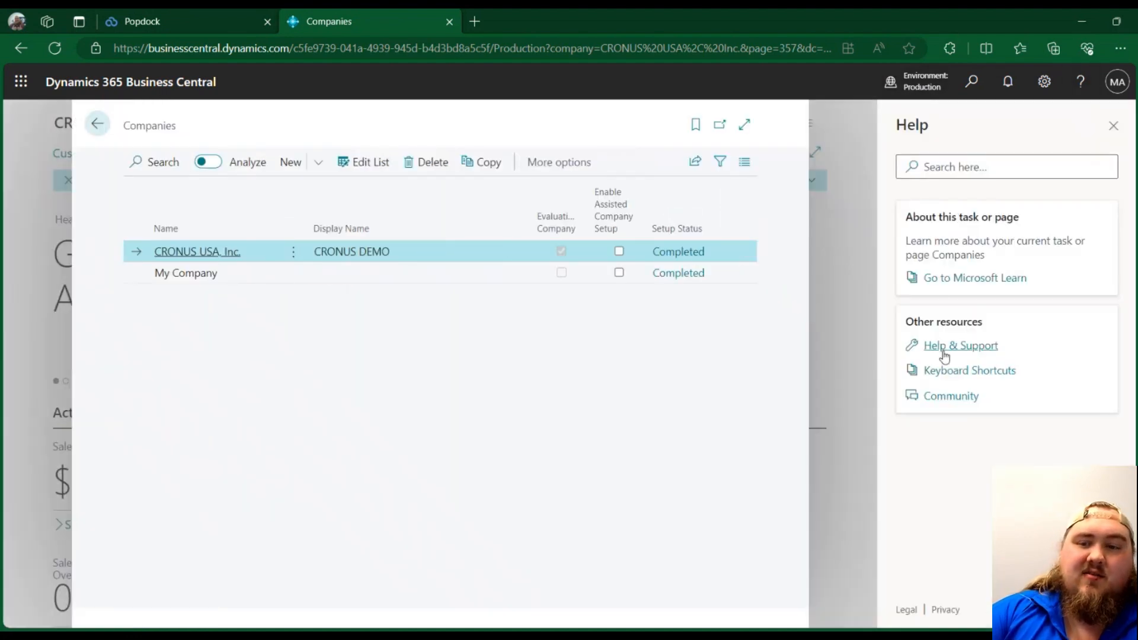
pyautogui.click(949, 351)
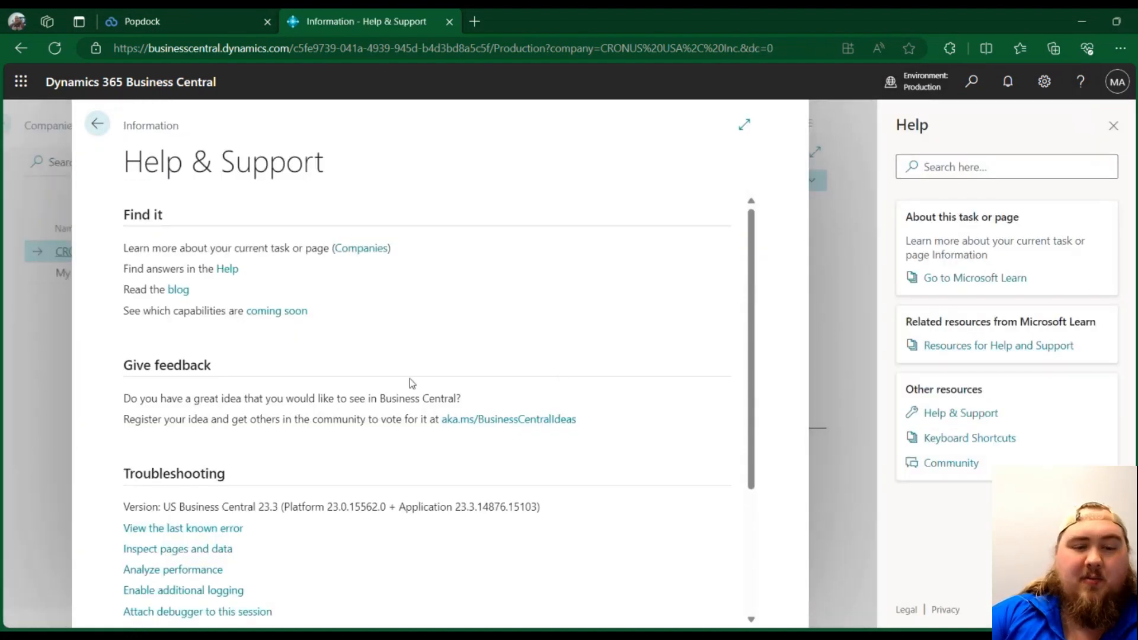
pyautogui.scroll(-2, 438, 388)
pyautogui.scroll(-1, 451, 393)
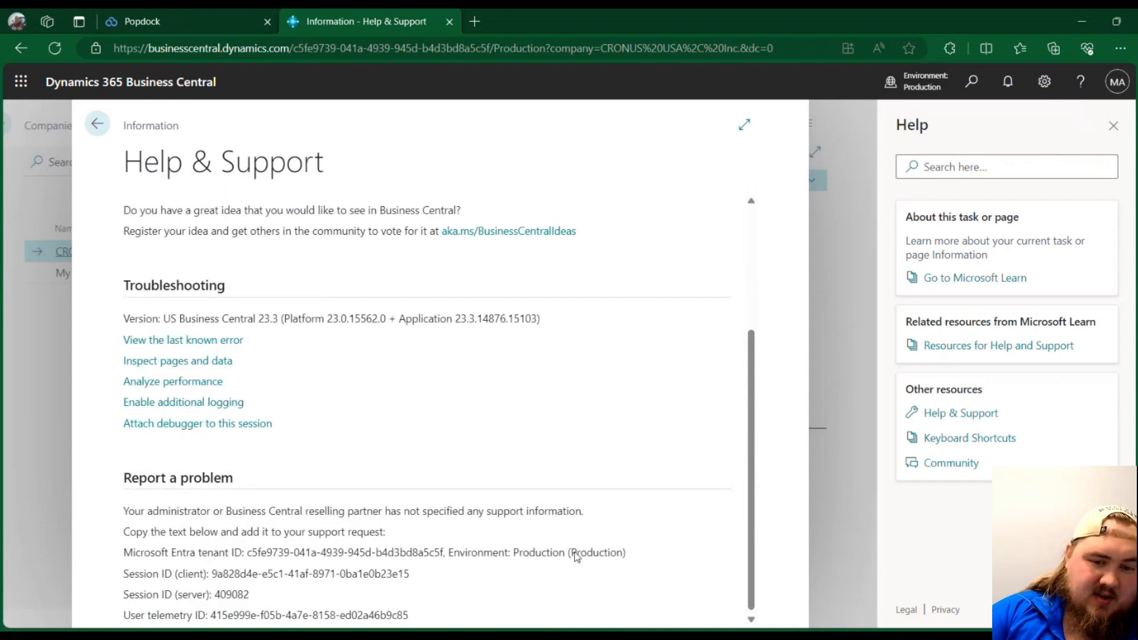
pyautogui.moveTo(571, 553); pyautogui.dragTo(625, 556)
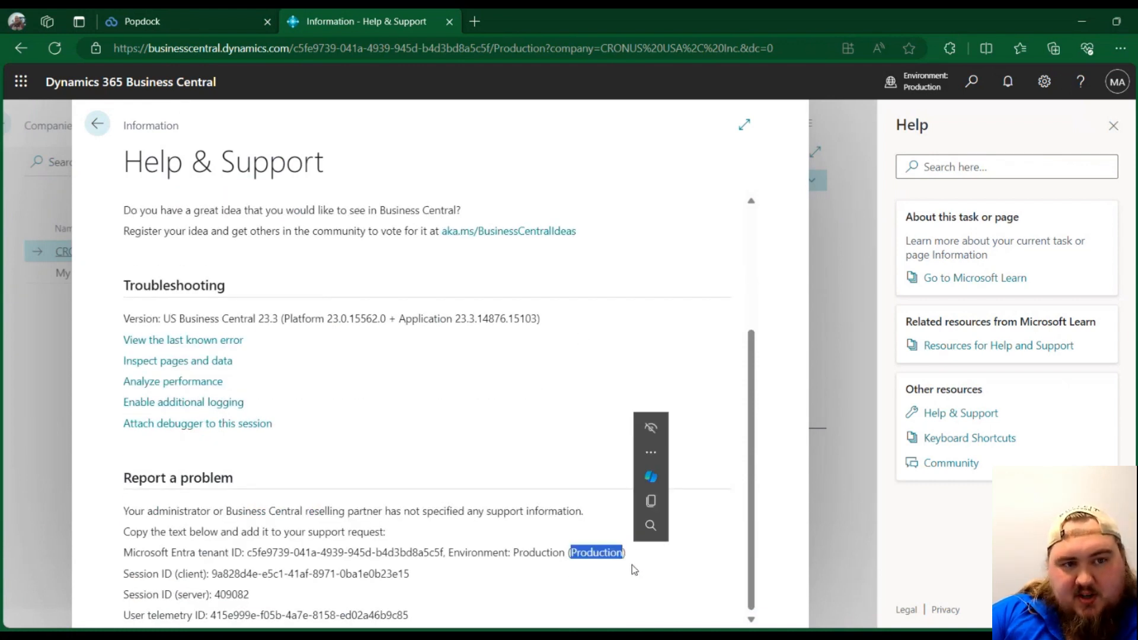
# - Switch to Popdock and set Is sandbox to false in the Connect dialog
pyautogui.click(194, 22)
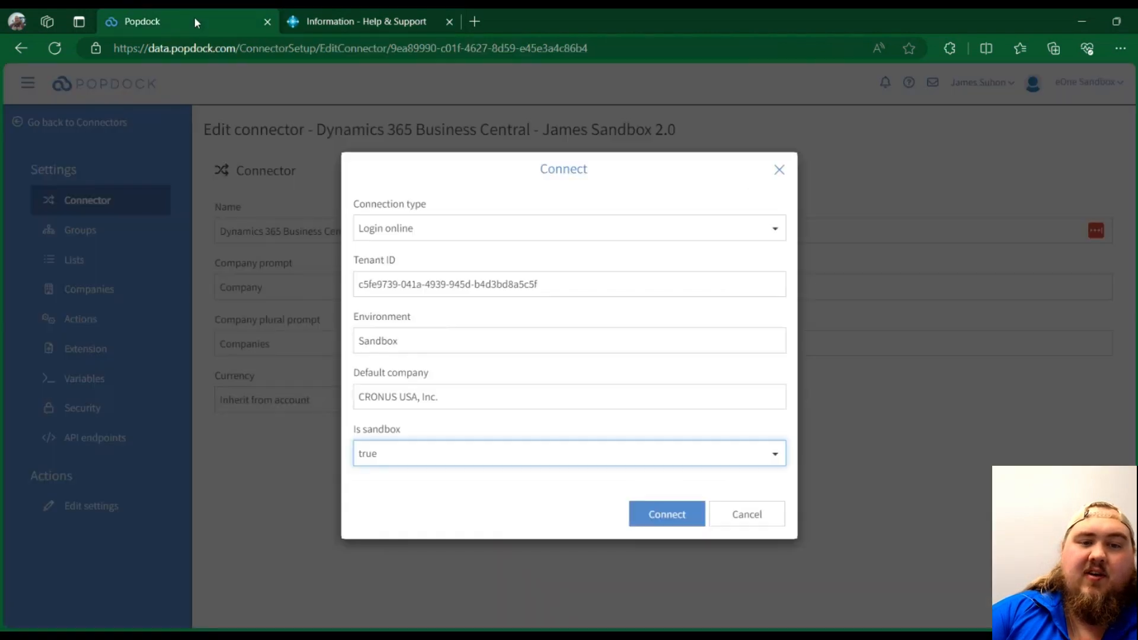
pyautogui.click(488, 462)
pyautogui.click(438, 502)
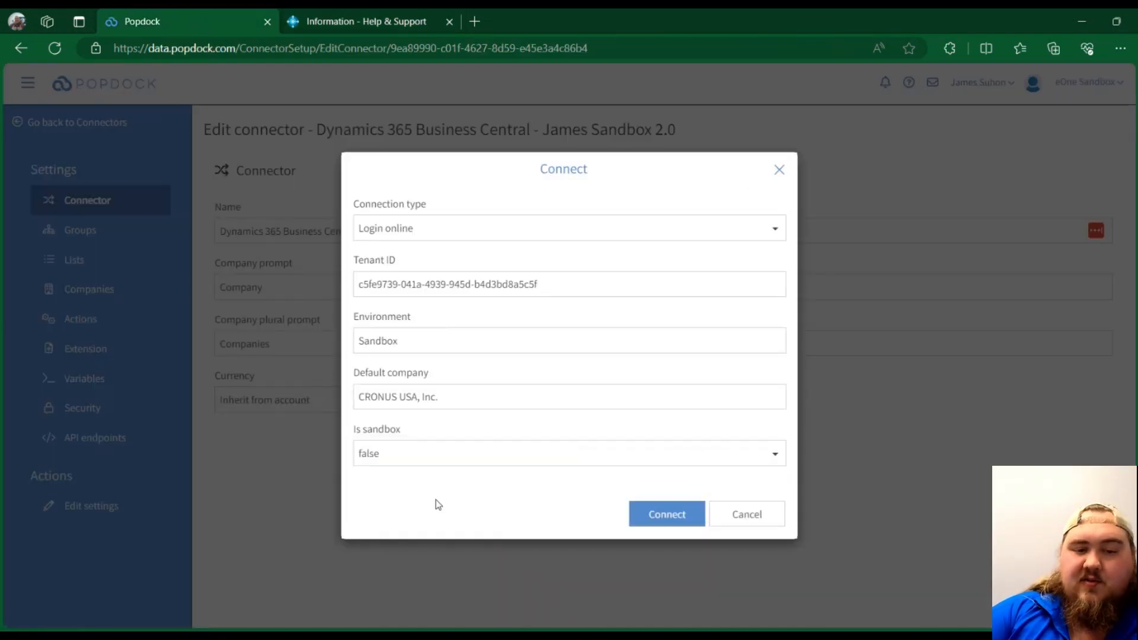
# - Set Is sandbox back to true and cancel the Connect dialog
pyautogui.click(437, 460)
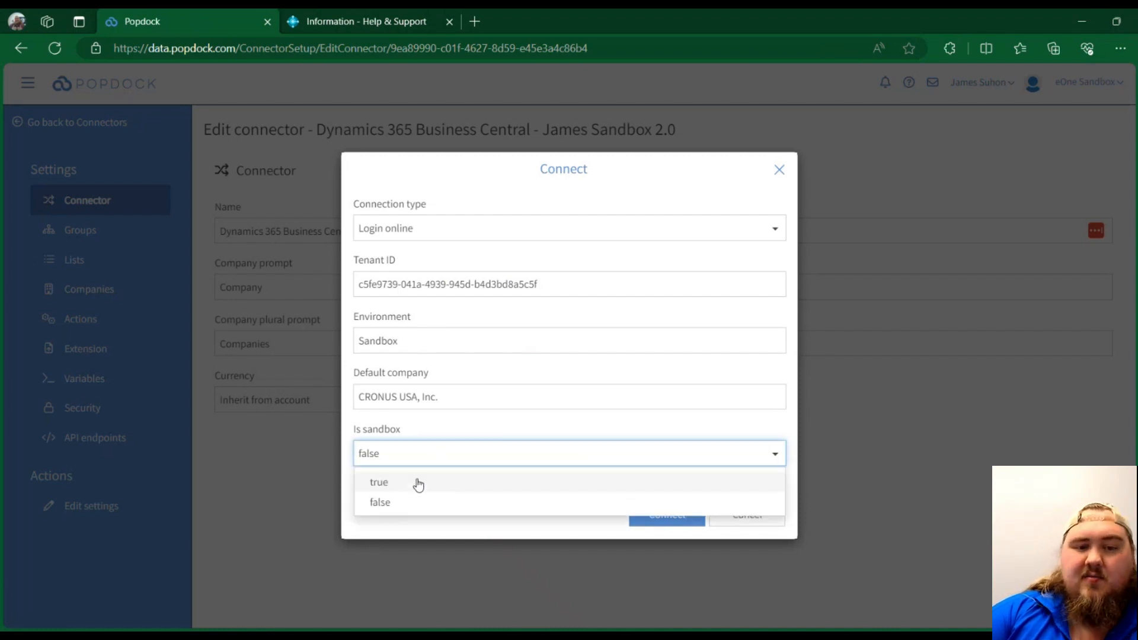
pyautogui.click(417, 483)
pyautogui.click(419, 485)
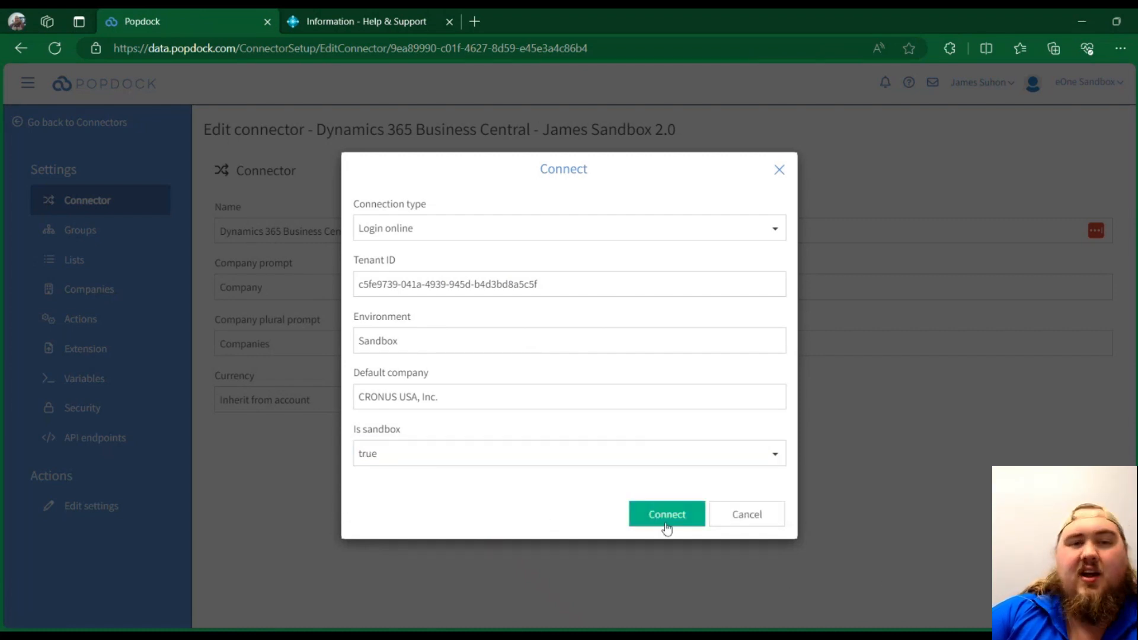
pyautogui.click(756, 517)
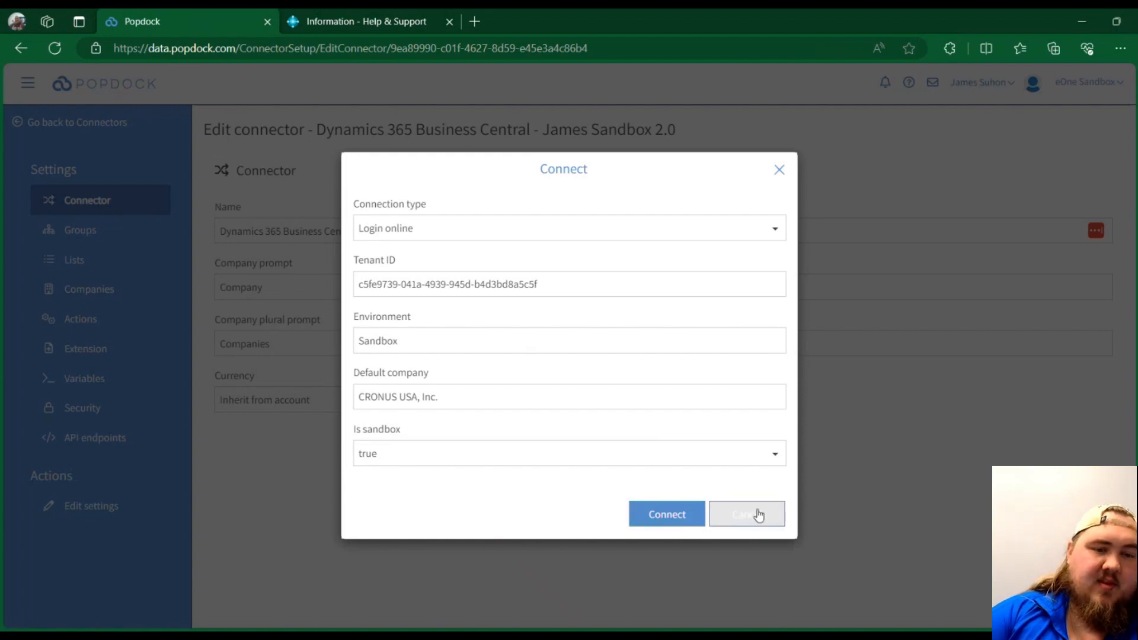